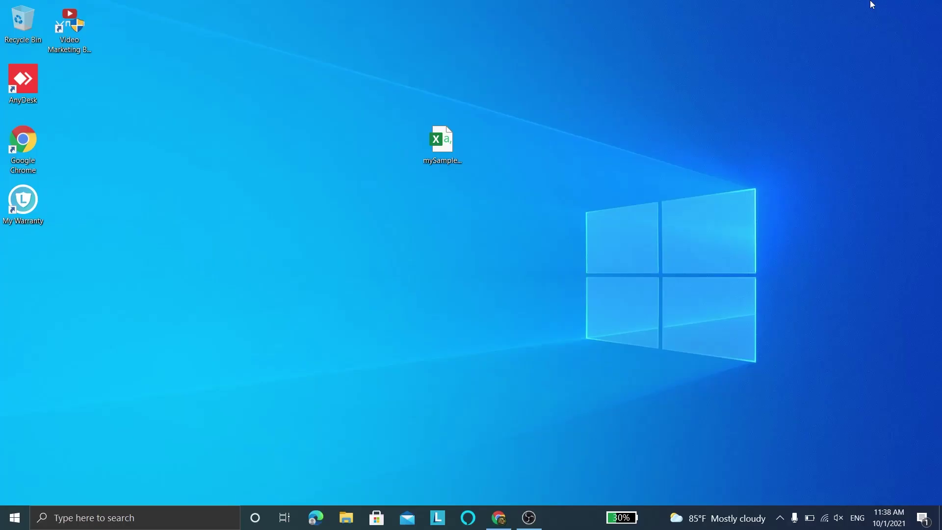
Step: Refresh the desktop and open mySampleCSVFILE.csv in Excel
{"action": "right_click", "coordinate": [709, 87]}
{"action": "left_click", "coordinate": [756, 128]}
{"action": "double_click", "coordinate": [427, 149]}
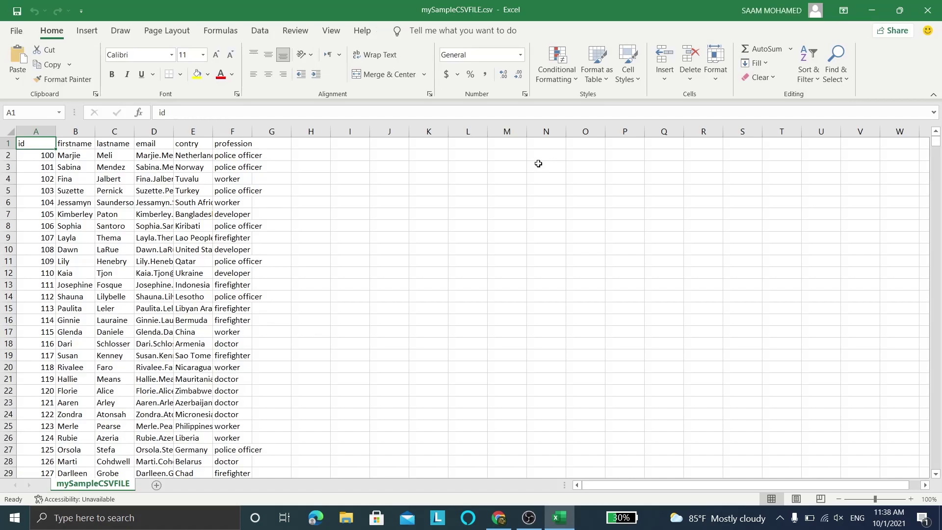
Step: Autofit columns F back to A so professions, countries, emails, names and ids show fully
{"action": "double_click", "coordinate": [254, 133]}
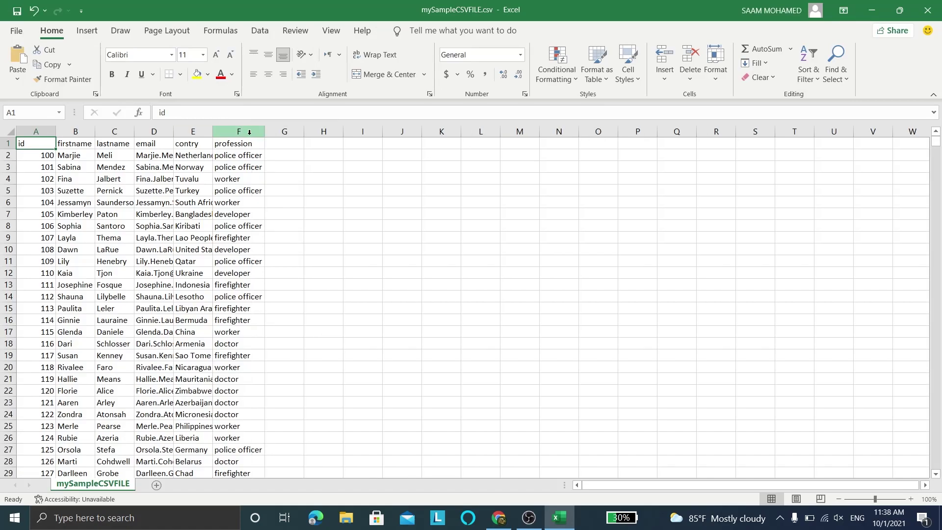
{"action": "double_click", "coordinate": [211, 133]}
{"action": "double_click", "coordinate": [172, 132]}
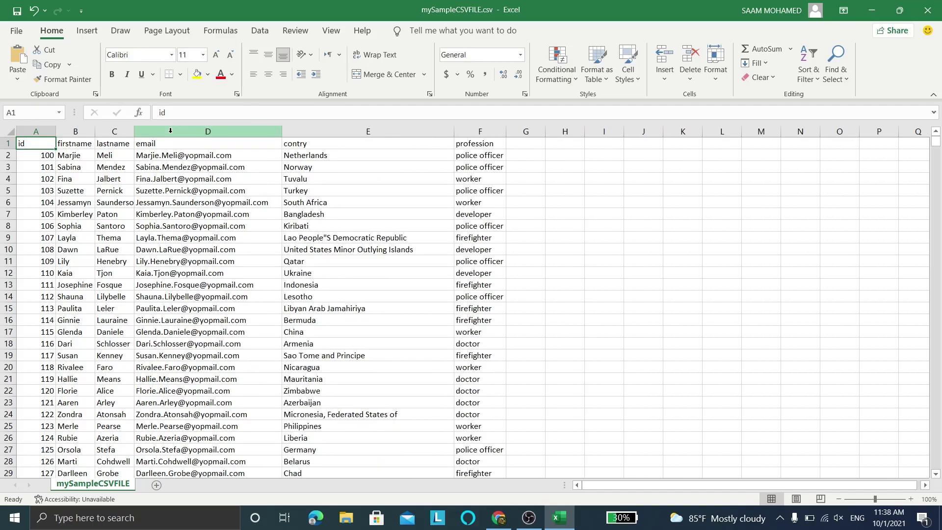
{"action": "double_click", "coordinate": [134, 131]}
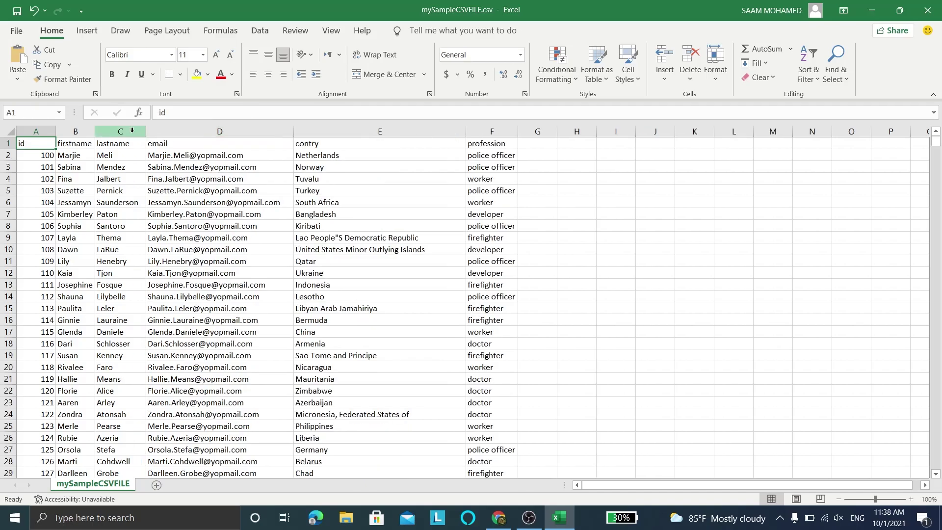
{"action": "double_click", "coordinate": [99, 132]}
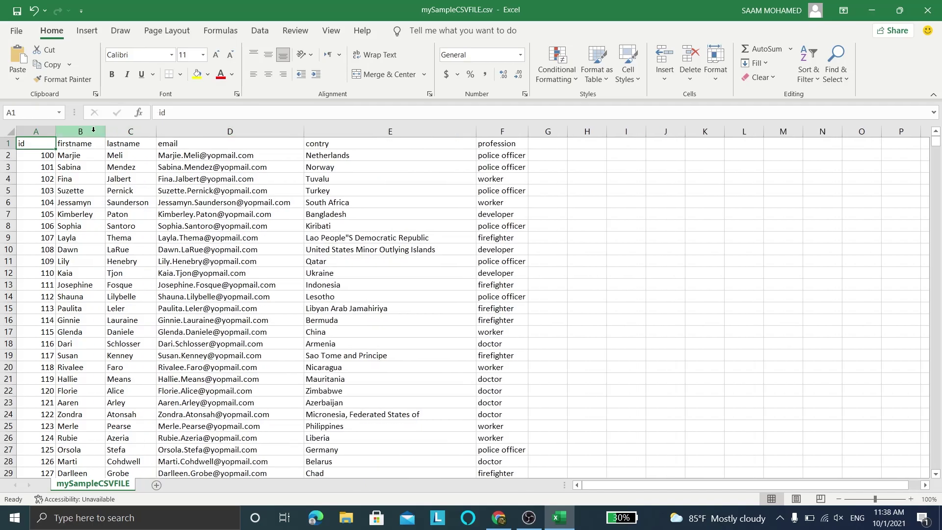
{"action": "double_click", "coordinate": [58, 133]}
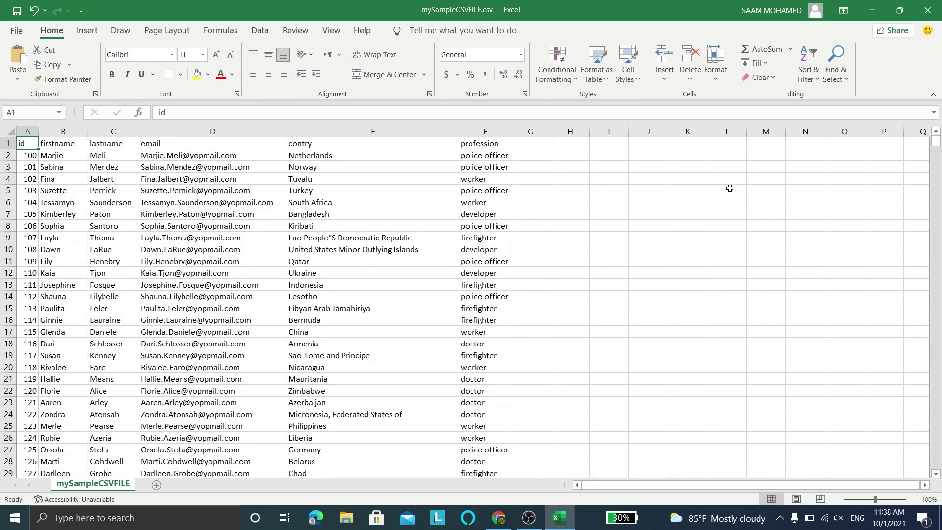
Step: Scroll down to the last record at row 1001, then back to the top
{"action": "left_click", "coordinate": [748, 194]}
{"action": "left_click_drag", "start_coordinate": [938, 144], "coordinate": [938, 486]}
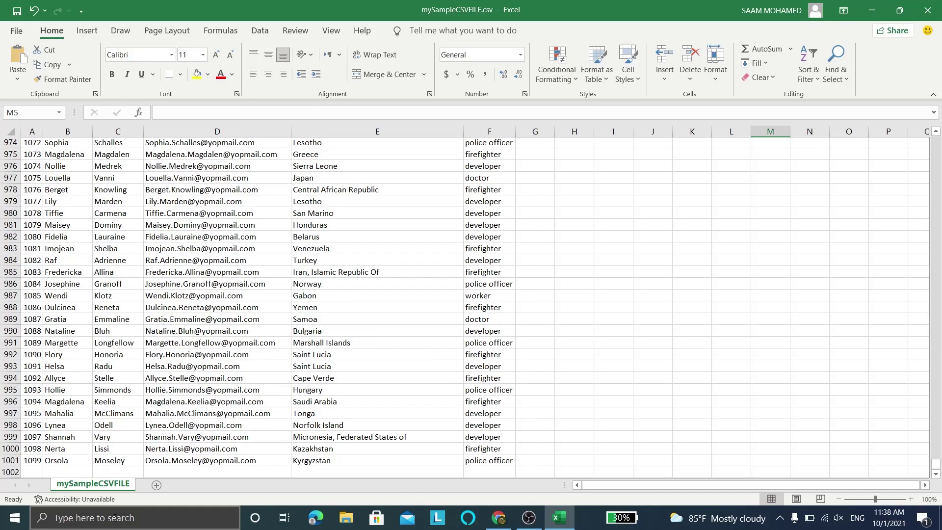
{"action": "left_click", "coordinate": [8, 460]}
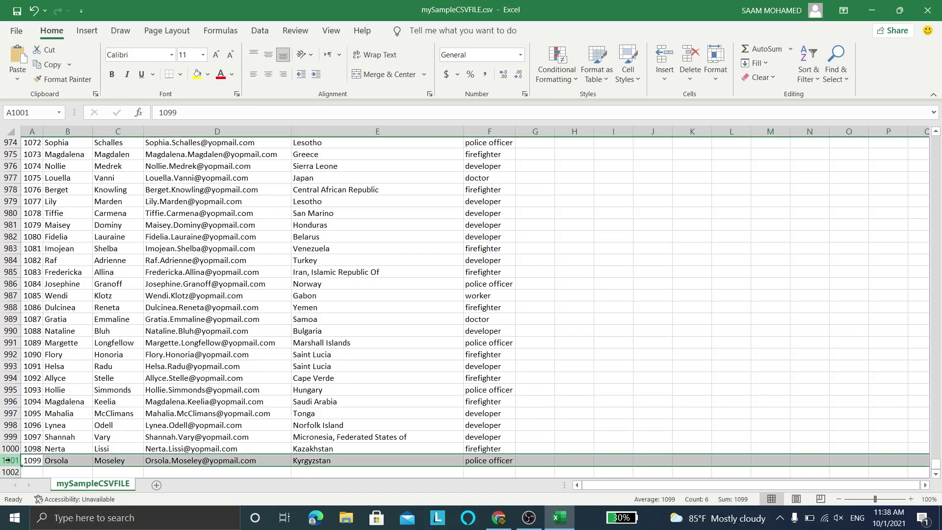
{"action": "left_click", "coordinate": [644, 378]}
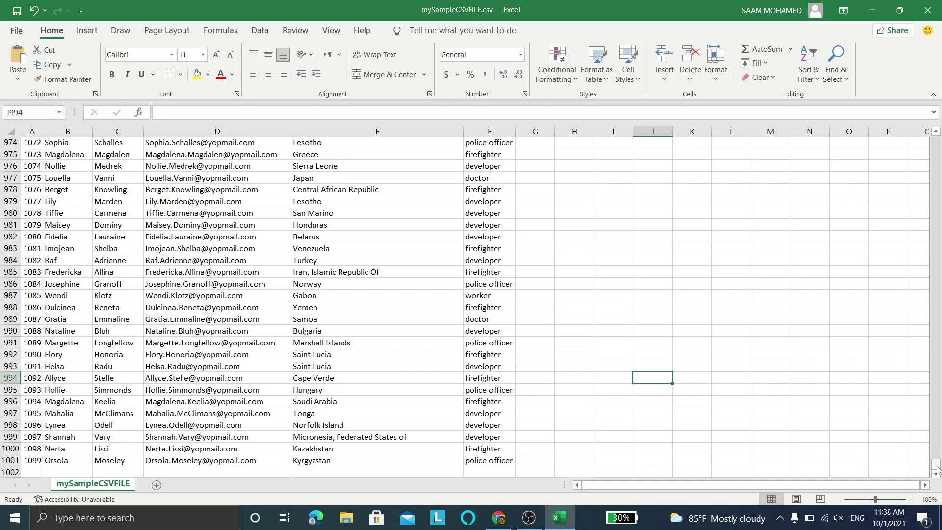
{"action": "scroll", "coordinate": [925, 368], "scroll_direction": "up", "scroll_amount": 20}
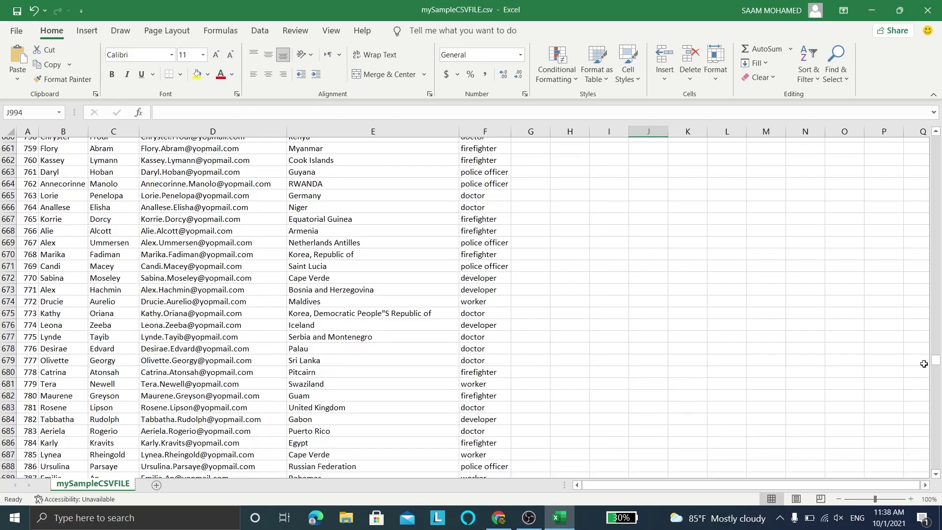
{"action": "left_click", "coordinate": [925, 363]}
{"action": "left_click_drag", "start_coordinate": [937, 360], "coordinate": [937, 121]}
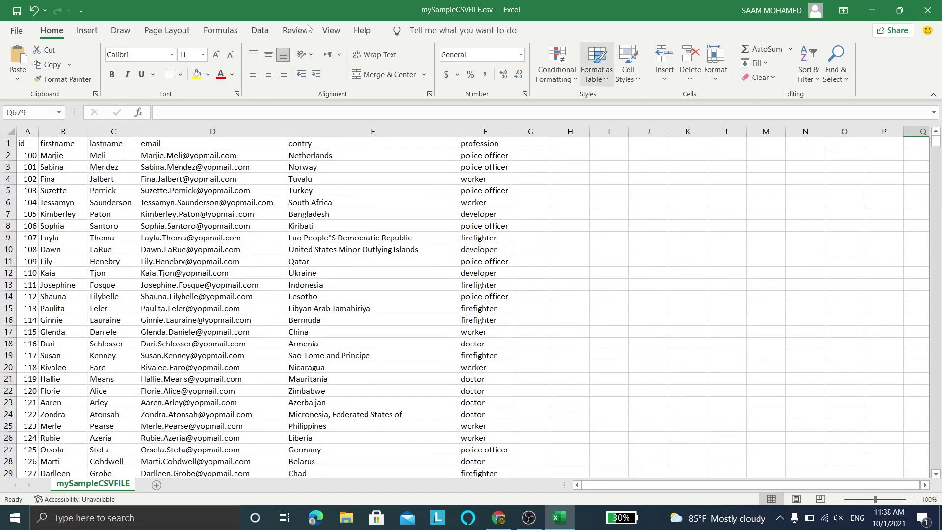
Step: Confirm the Save As file type is CSV (Comma delimited)
{"action": "left_click", "coordinate": [18, 27]}
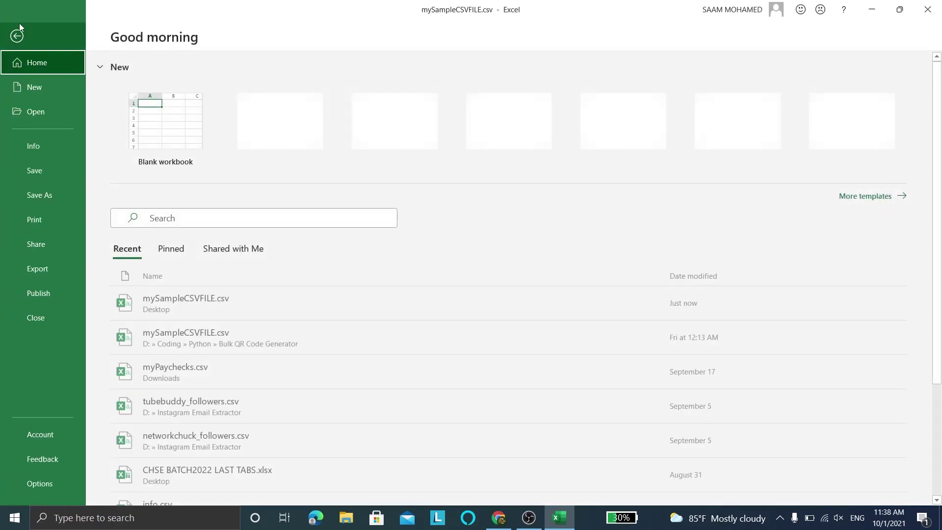
{"action": "left_click", "coordinate": [24, 194]}
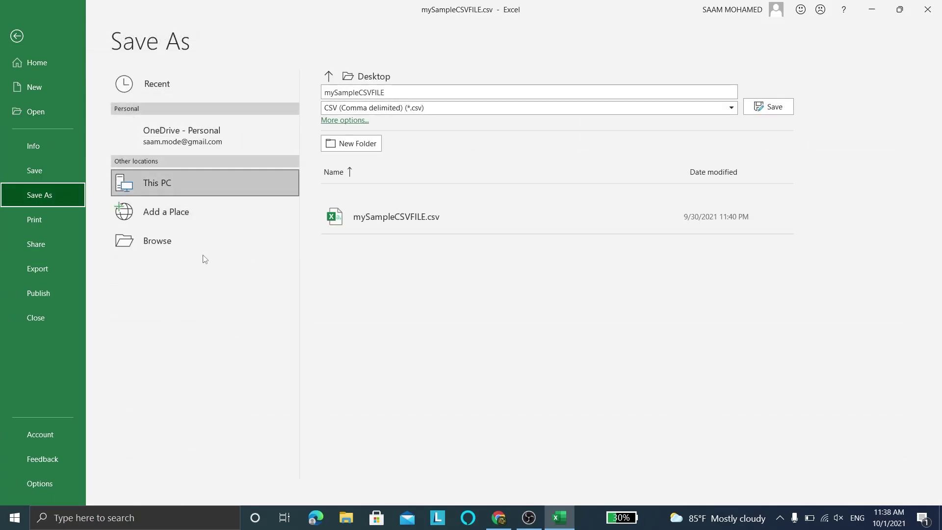
{"action": "left_click", "coordinate": [422, 110]}
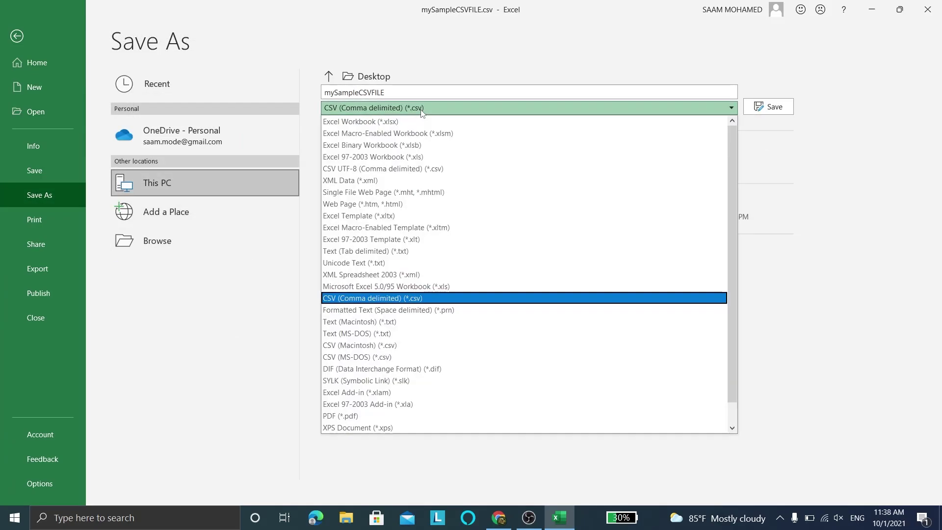
{"action": "left_click", "coordinate": [402, 300]}
Step: Close Excel without saving and move the CSV icon further right on the desktop
{"action": "left_click", "coordinate": [927, 10]}
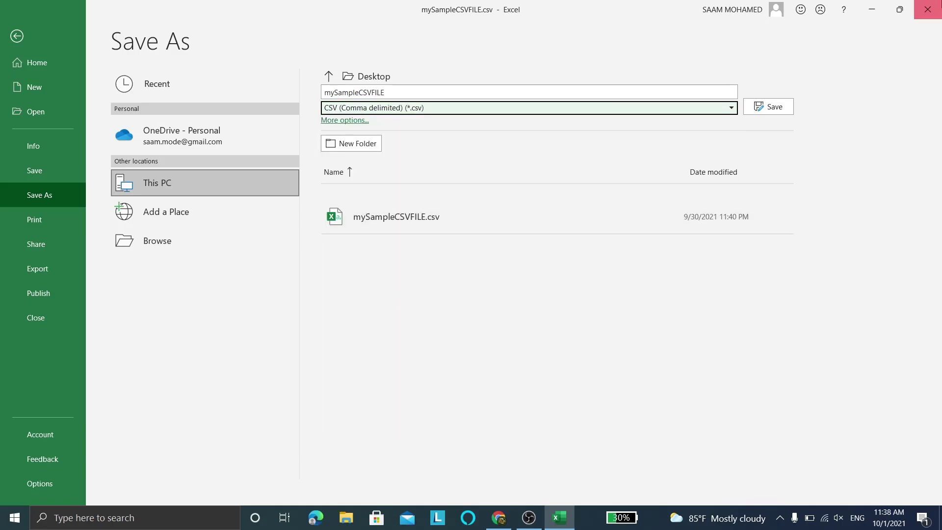
{"action": "left_click", "coordinate": [470, 273]}
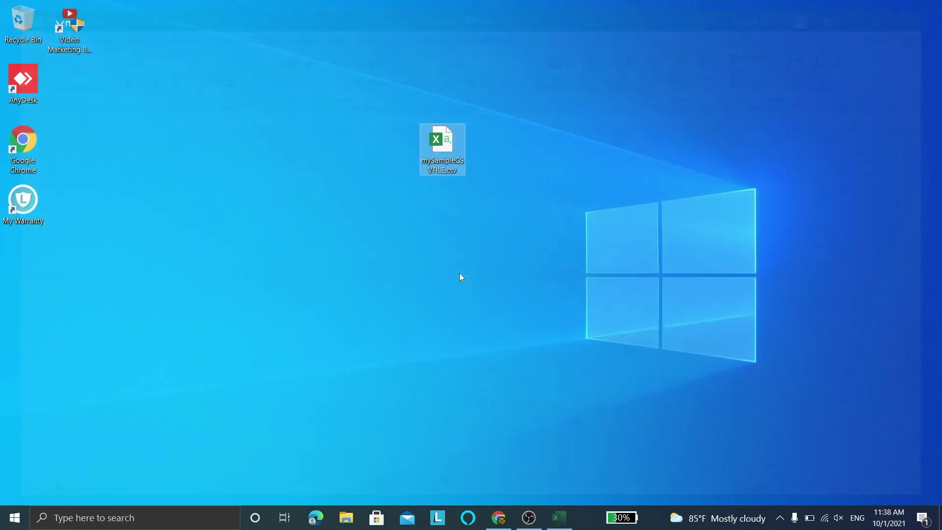
{"action": "left_click_drag", "start_coordinate": [440, 228], "coordinate": [519, 170]}
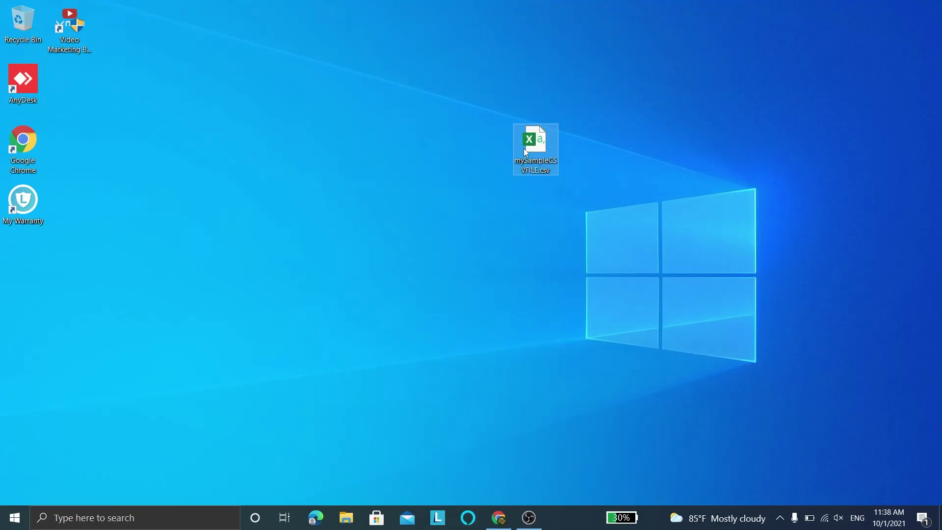
Step: Restore Chrome and copy the Google account's e-mail address
{"action": "left_click", "coordinate": [454, 187]}
{"action": "left_click", "coordinate": [499, 517]}
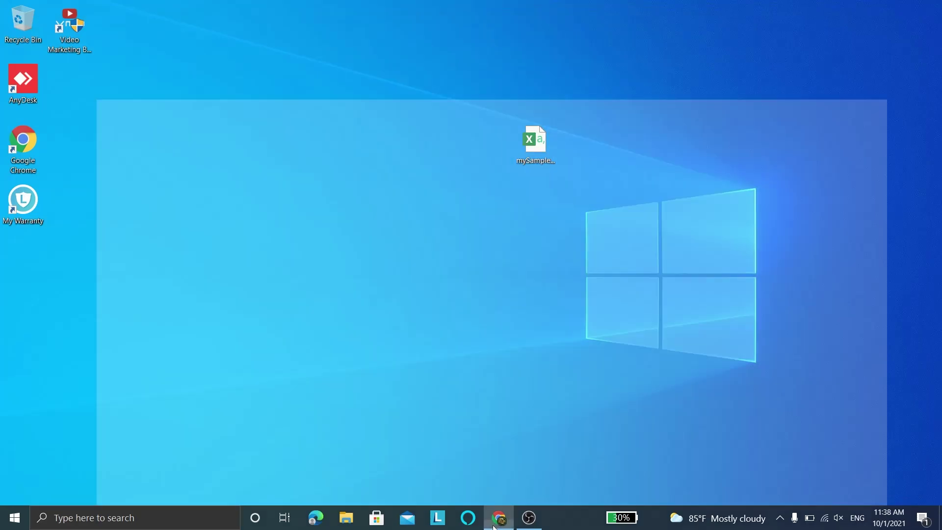
{"action": "left_click", "coordinate": [917, 63]}
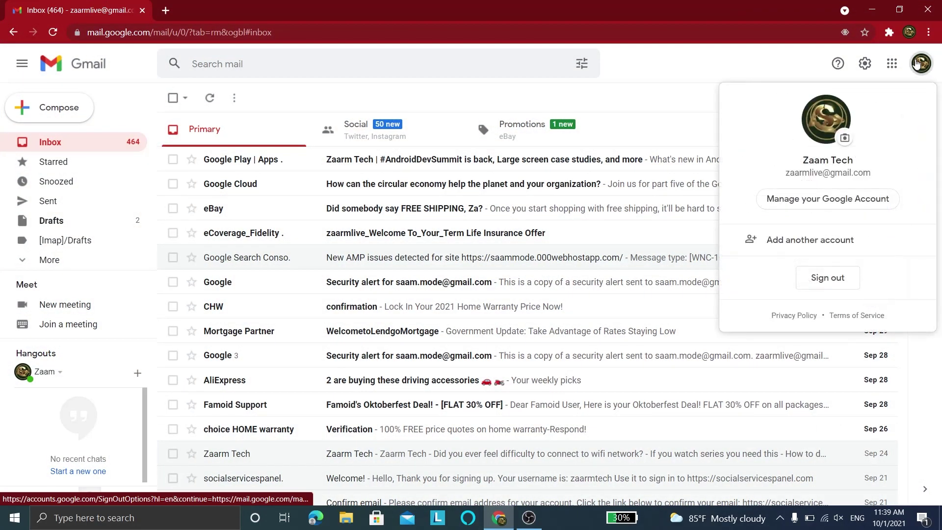
{"action": "left_click_drag", "start_coordinate": [883, 176], "coordinate": [784, 179]}
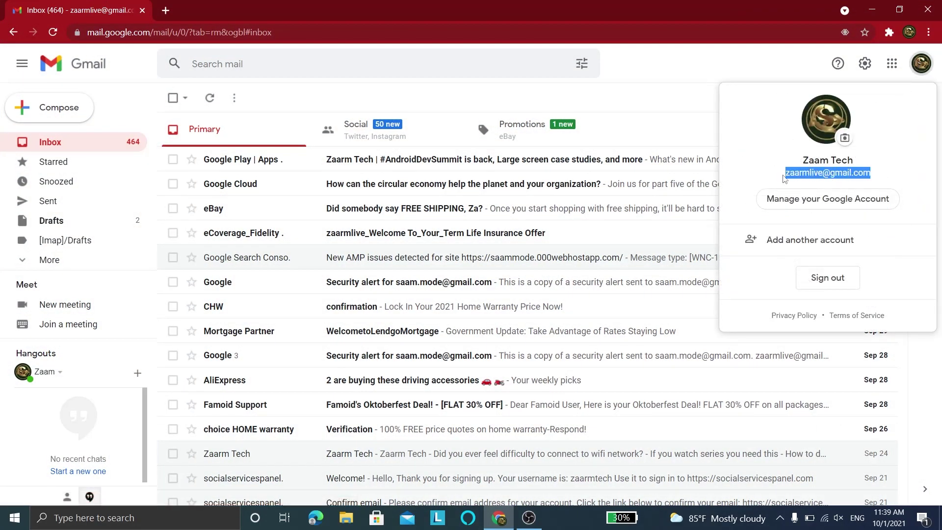
{"action": "key", "text": "Escape"}
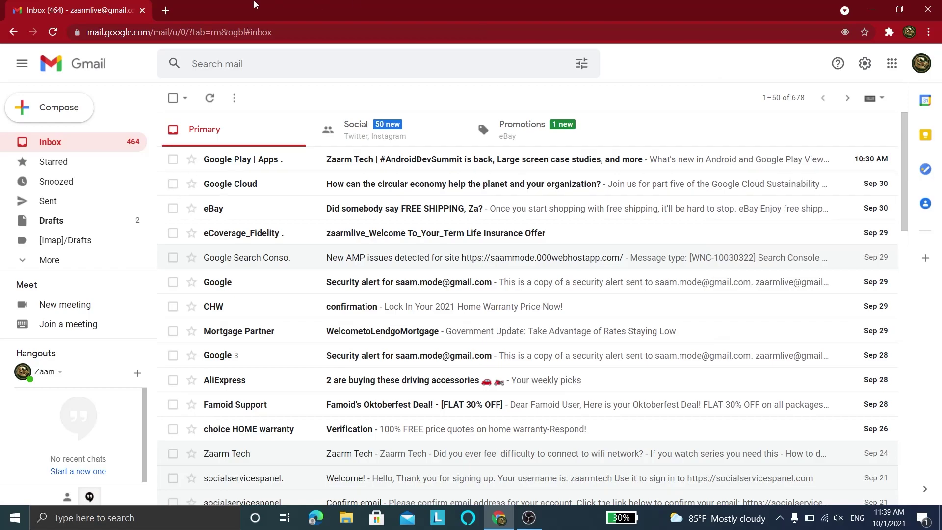
Step: Go to zaarmtech.com, open the Bulk QR code generator post and scroll to its download form
{"action": "left_click", "coordinate": [165, 10]}
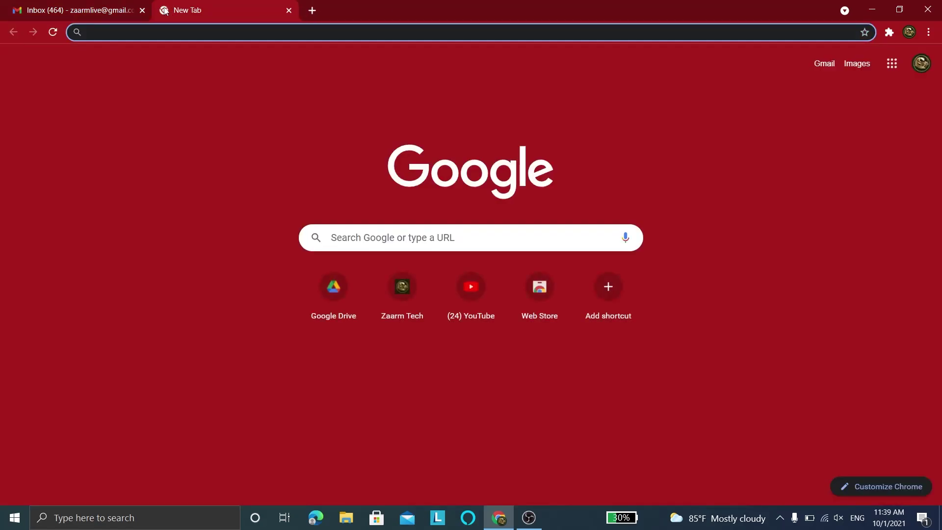
{"action": "type", "text": "zaa"}
{"action": "key", "text": "Return"}
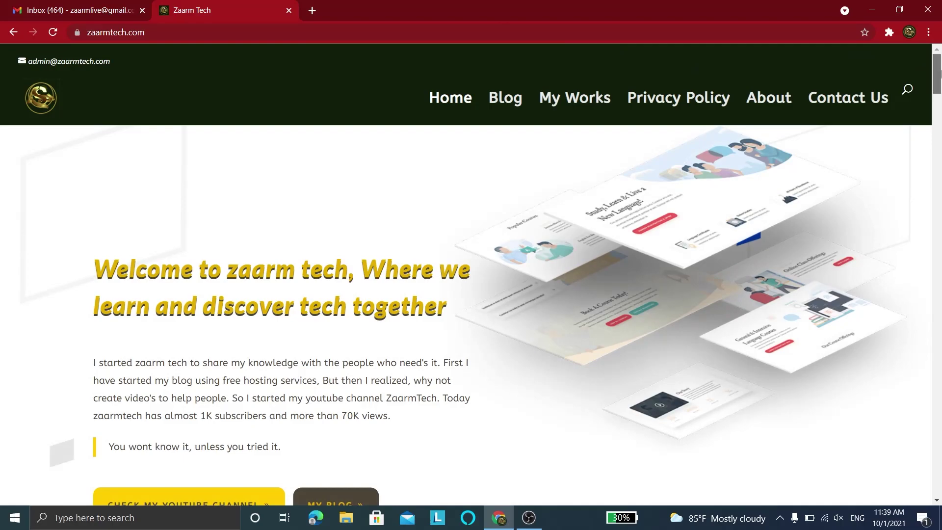
{"action": "left_click_drag", "start_coordinate": [937, 74], "coordinate": [939, 134]}
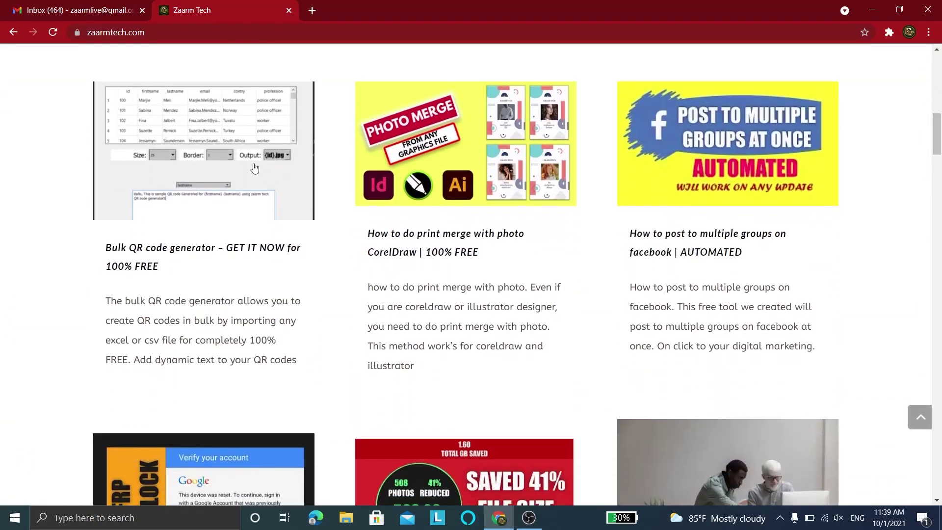
{"action": "left_click", "coordinate": [192, 180]}
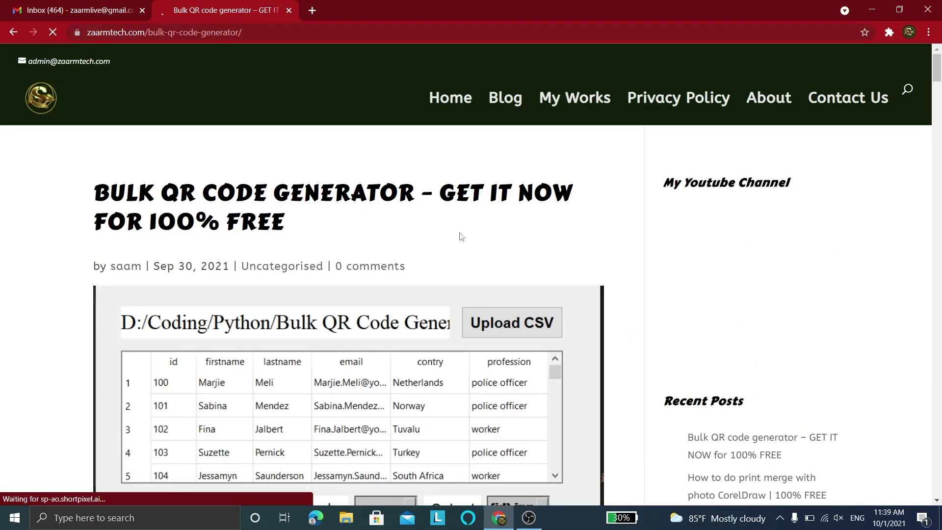
{"action": "left_click_drag", "start_coordinate": [938, 74], "coordinate": [938, 191]}
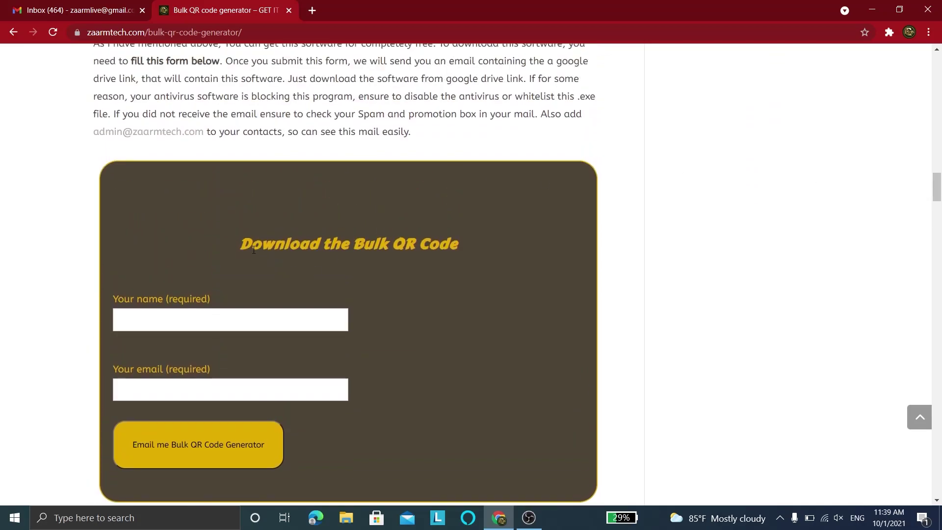
Step: Fill in the Your name field and the account e-mail, then submit the 'Email me Bulk QR Code Generator' form
{"action": "left_click_drag", "start_coordinate": [254, 250], "coordinate": [189, 243]}
{"action": "left_click", "coordinate": [168, 313]}
{"action": "type", "text": "Z"}
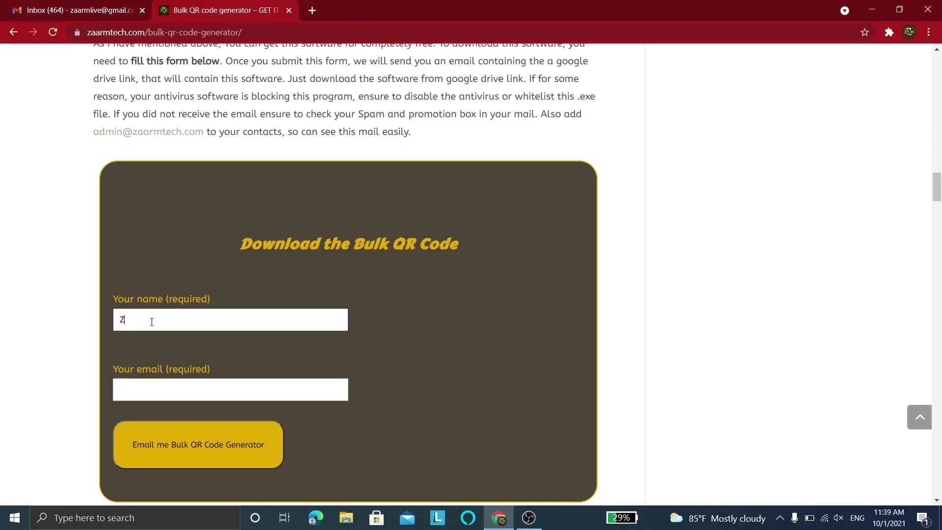
{"action": "type", "text": "aarm Te"}
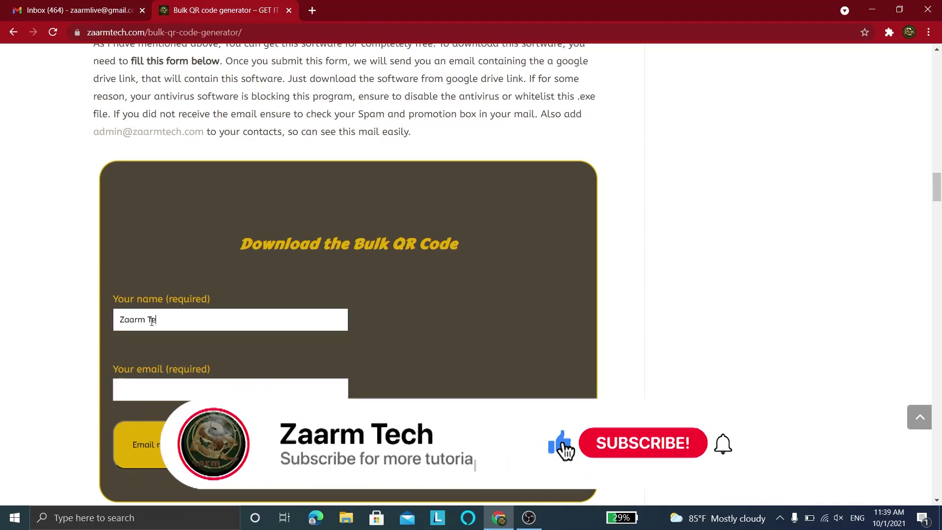
{"action": "type", "text": "ch"}
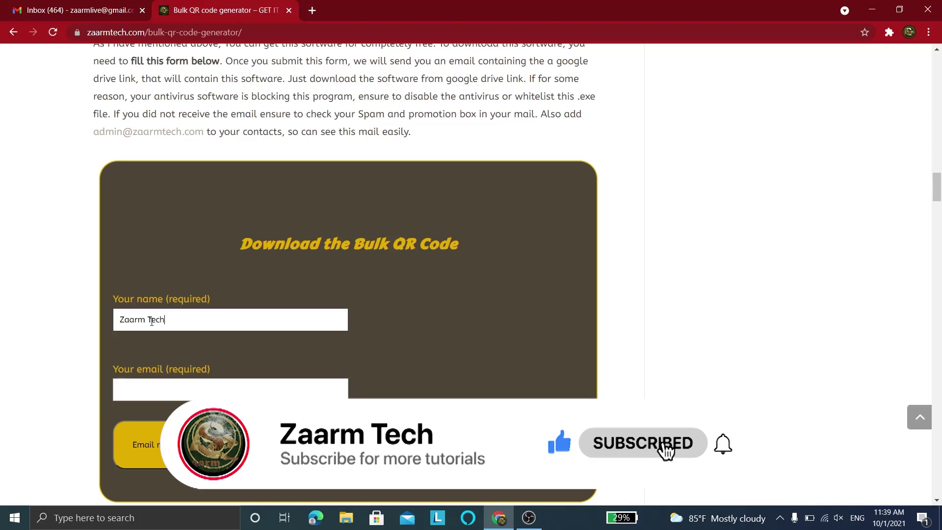
{"action": "left_click", "coordinate": [158, 392]}
{"action": "key", "text": "ctrl+v"}
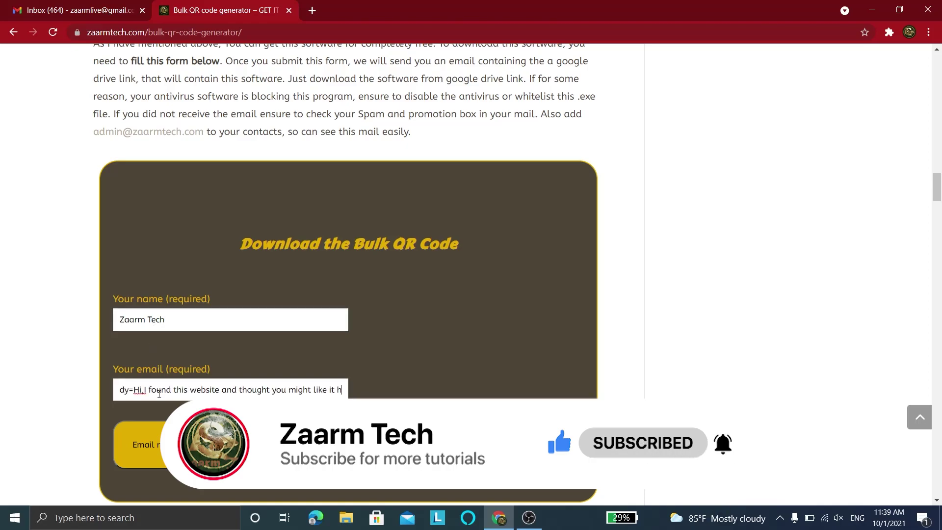
{"action": "key", "text": "ctrl+z"}
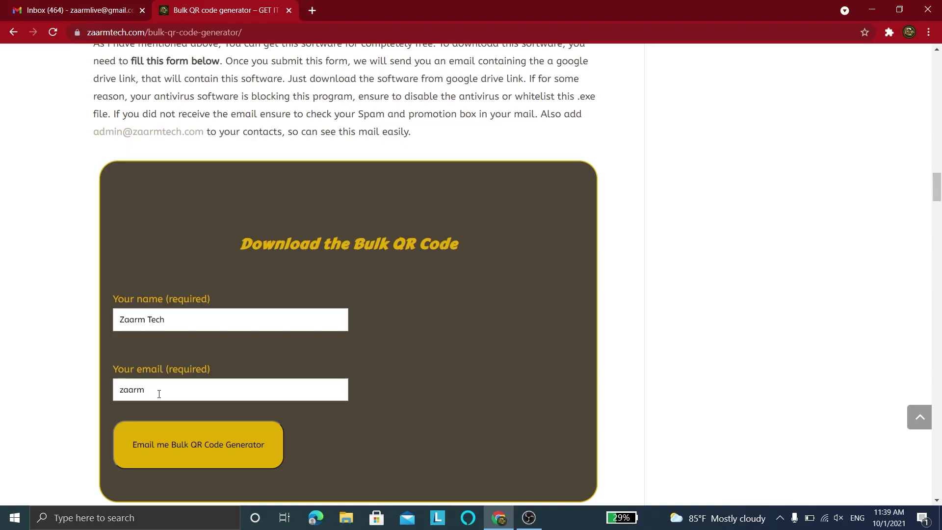
{"action": "left_click_drag", "start_coordinate": [134, 390], "coordinate": [208, 390]}
{"action": "left_click", "coordinate": [221, 389]}
{"action": "left_click", "coordinate": [214, 331]}
{"action": "left_click", "coordinate": [158, 444]}
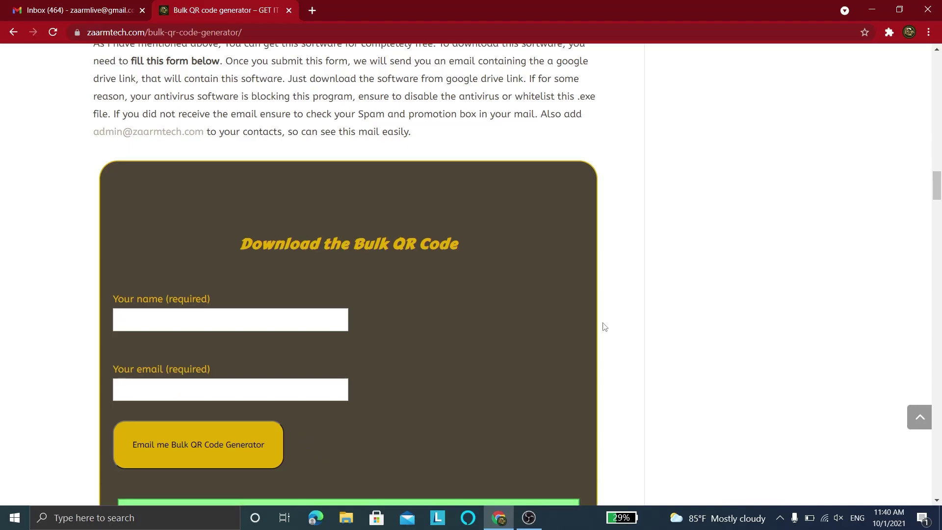
Step: Check the green confirmation, then open Zaarm Tech's 'Here is the download link' e-mail and follow its link
{"action": "scroll", "coordinate": [931, 196], "scroll_direction": "down", "scroll_amount": 2}
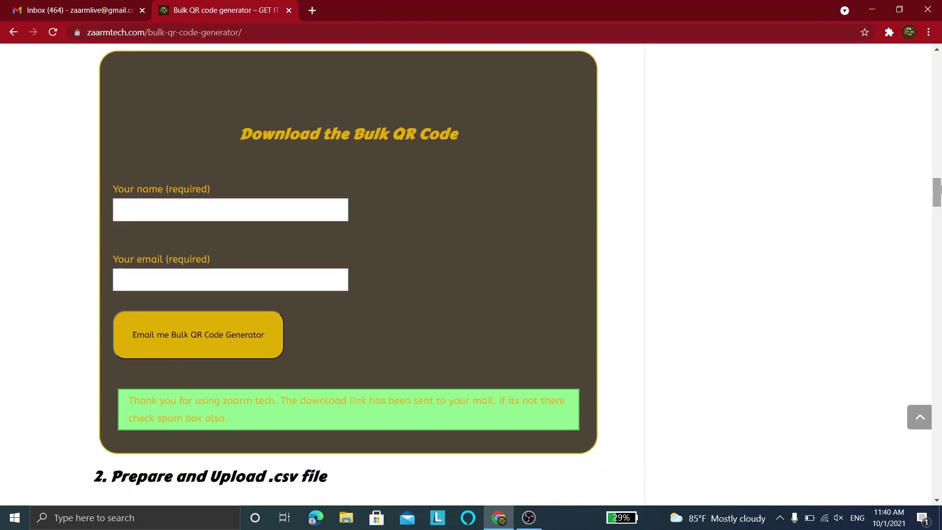
{"action": "left_click_drag", "start_coordinate": [234, 426], "coordinate": [124, 401]}
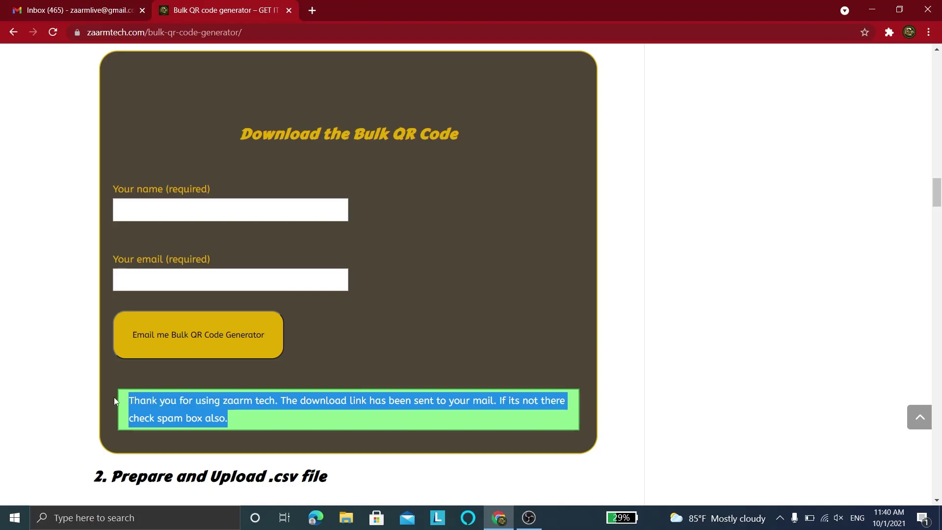
{"action": "left_click", "coordinate": [184, 393]}
{"action": "left_click_drag", "start_coordinate": [936, 197], "coordinate": [937, 284]}
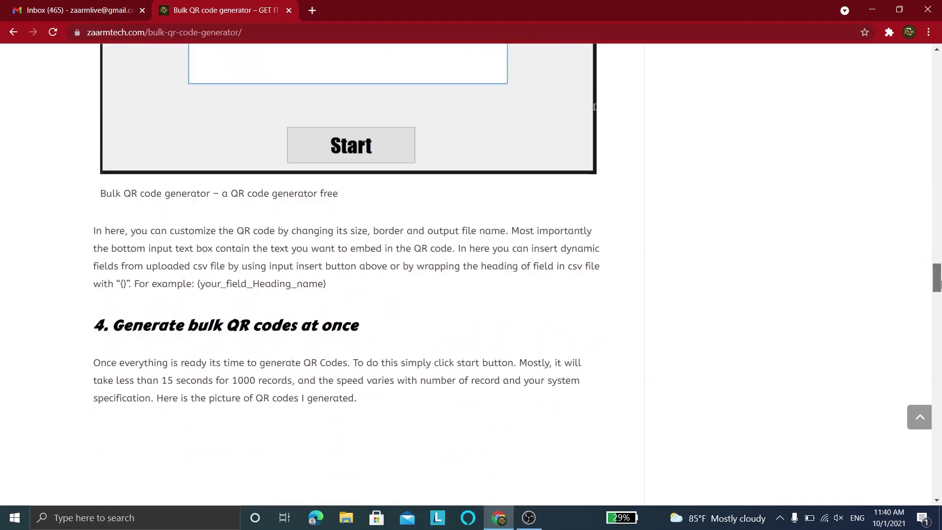
{"action": "left_click", "coordinate": [74, 10]}
{"action": "left_click", "coordinate": [243, 161]}
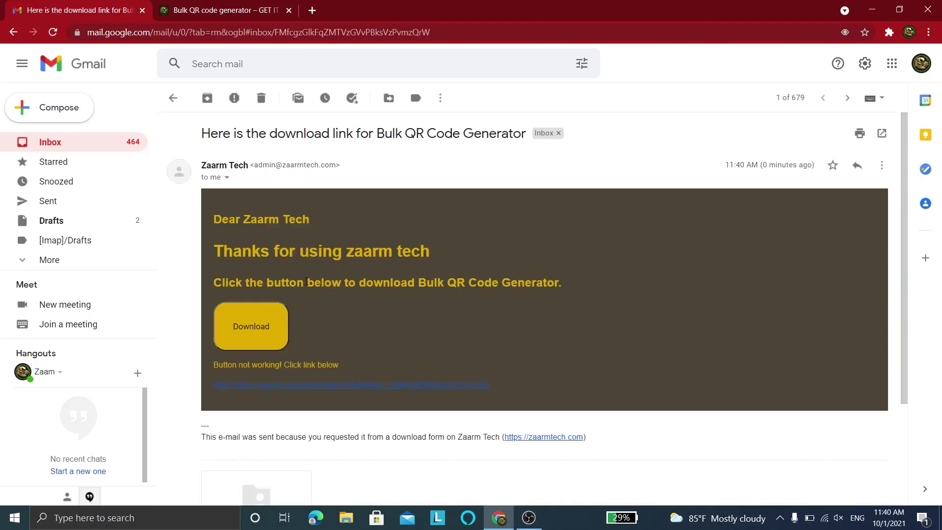
{"action": "left_click", "coordinate": [254, 323]}
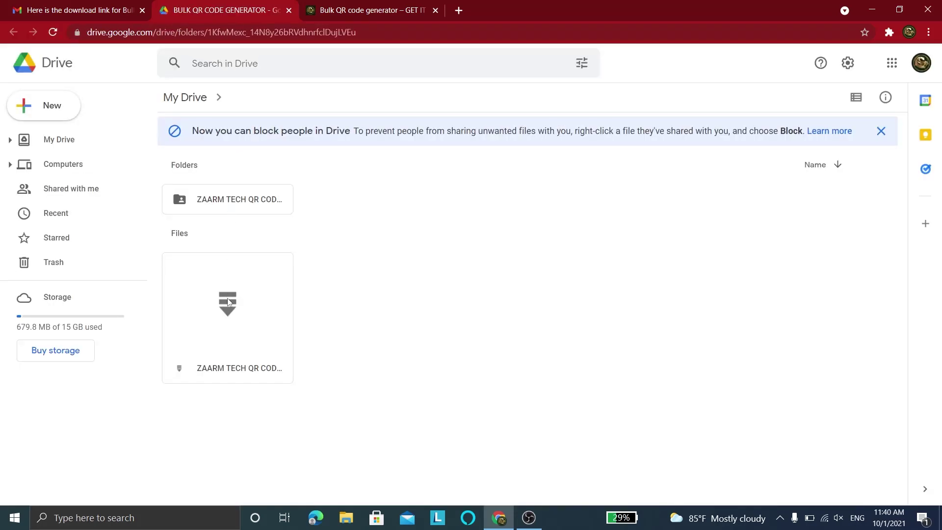
Step: Download the ZAARM TECH QR CODE GENERATOR.rar archive, choosing DOWNLOAD ANYWAY past the virus-scan warning
{"action": "left_click", "coordinate": [228, 298]}
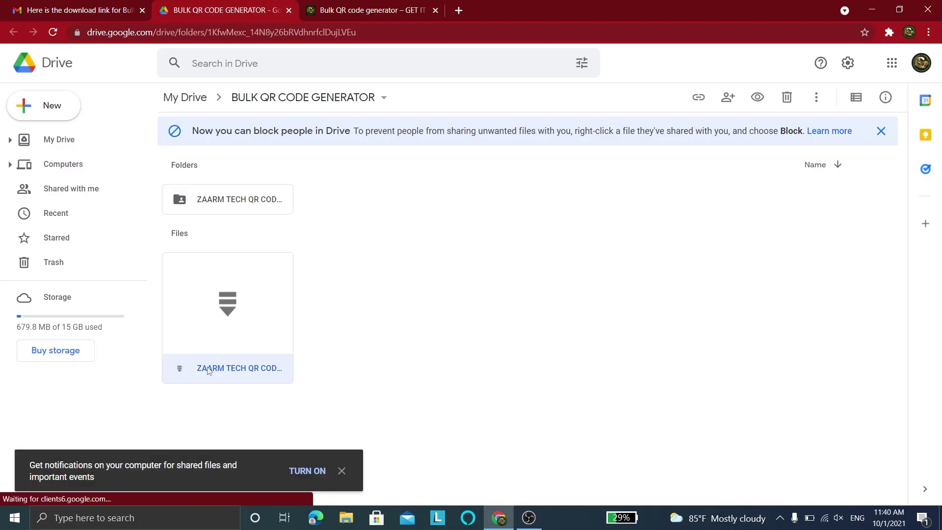
{"action": "left_click", "coordinate": [817, 97]}
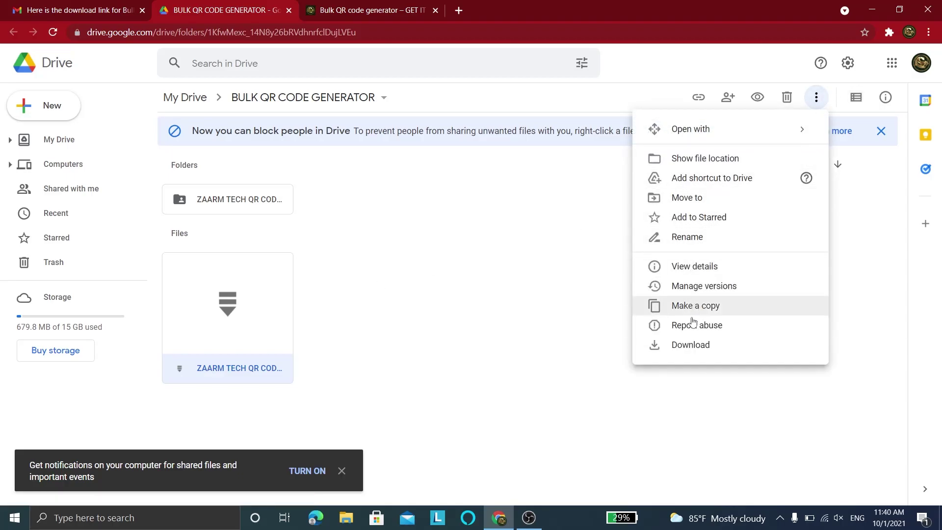
{"action": "left_click", "coordinate": [686, 345]}
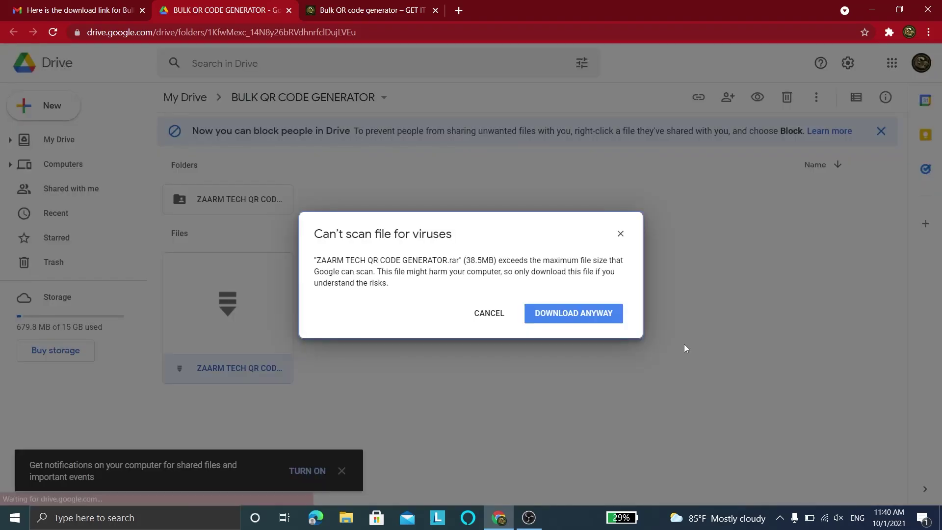
{"action": "left_click", "coordinate": [591, 317]}
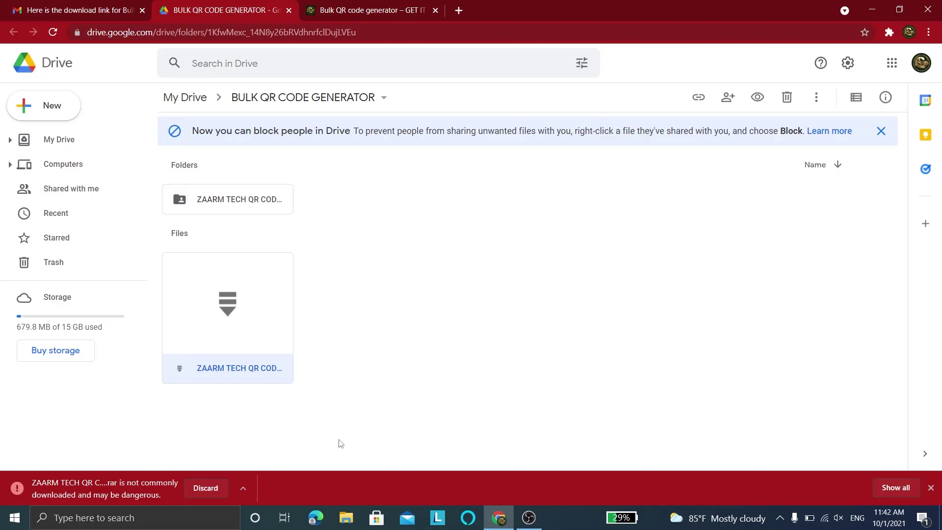
Step: Keep the flagged download and extract the archive into its own folder
{"action": "left_click", "coordinate": [245, 487]}
{"action": "left_click", "coordinate": [263, 448]}
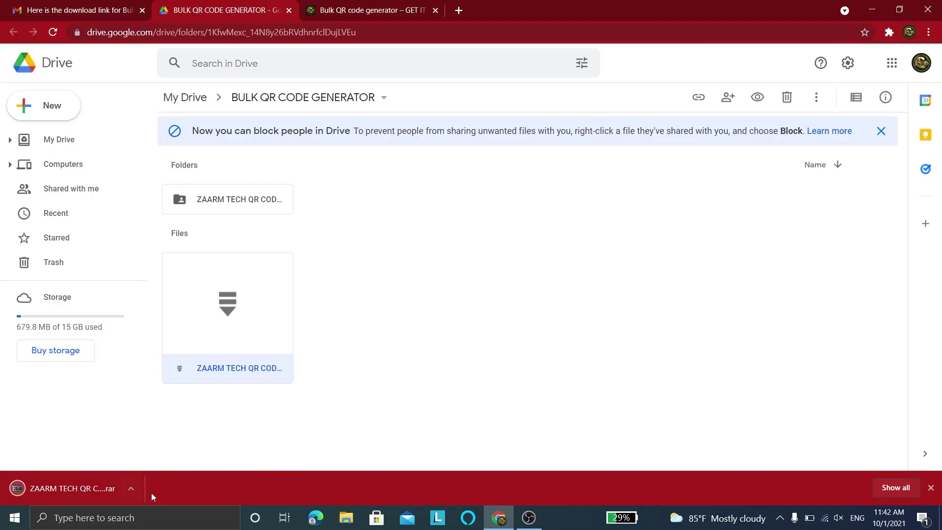
{"action": "left_click", "coordinate": [130, 491]}
{"action": "left_click", "coordinate": [172, 446]}
{"action": "right_click", "coordinate": [177, 91]}
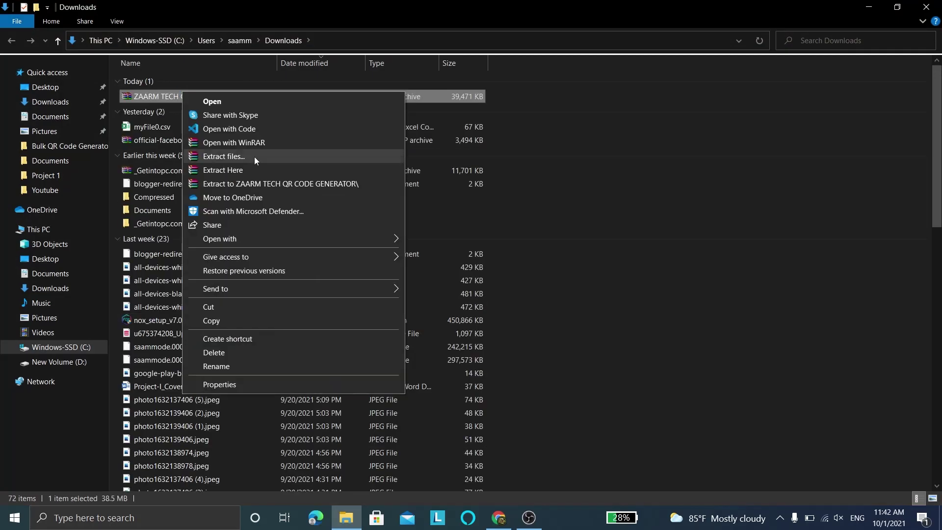
{"action": "left_click", "coordinate": [222, 185]}
Step: Place the ZAARM TECH generator folder near the top middle of the desktop and open it
{"action": "double_click", "coordinate": [174, 101]}
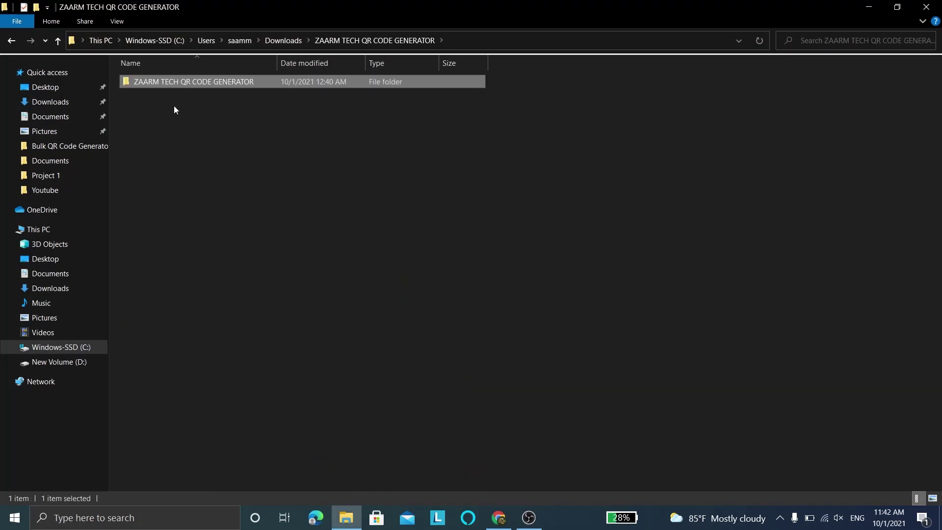
{"action": "left_click", "coordinate": [54, 88]}
{"action": "key", "text": "super+d"}
{"action": "left_click_drag", "start_coordinate": [22, 275], "coordinate": [490, 88]}
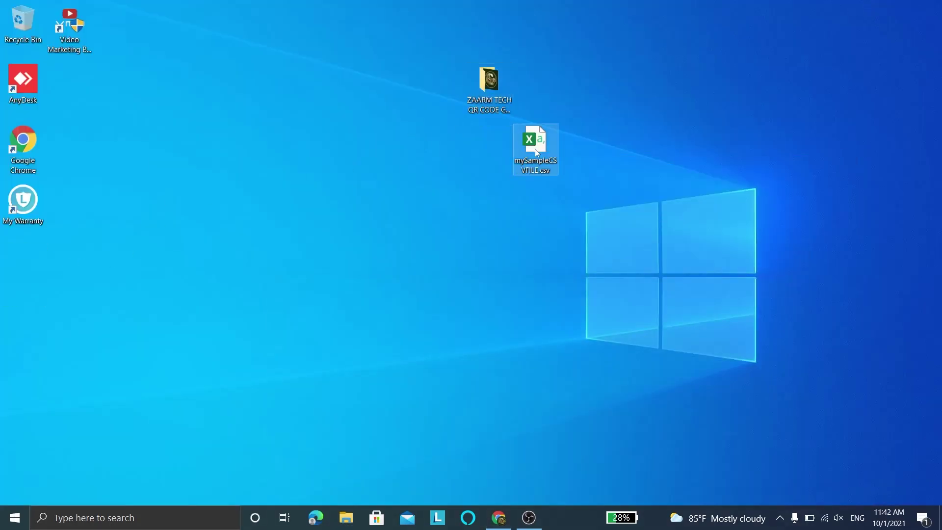
{"action": "double_click", "coordinate": [493, 92]}
Step: Show the folder's files as large icons
{"action": "right_click", "coordinate": [189, 185]}
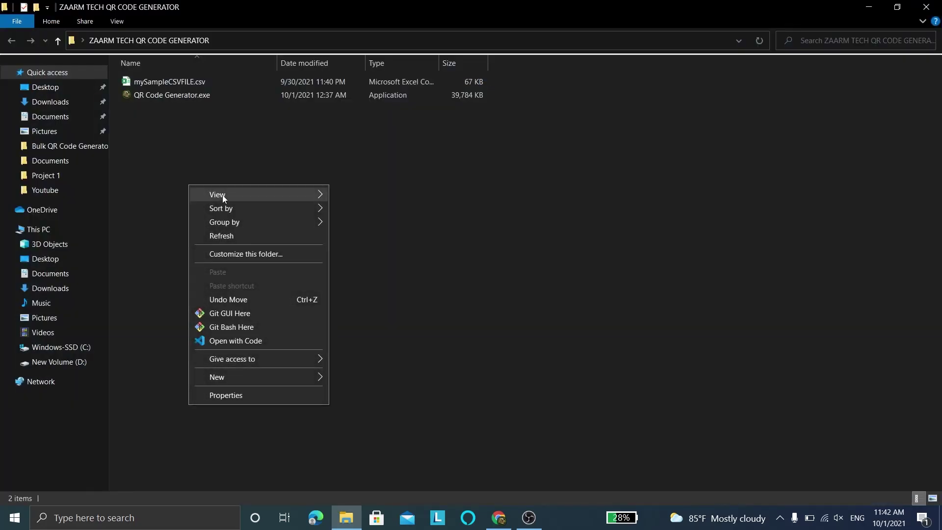
{"action": "mouse_move", "coordinate": [222, 194]}
{"action": "left_click", "coordinate": [370, 203]}
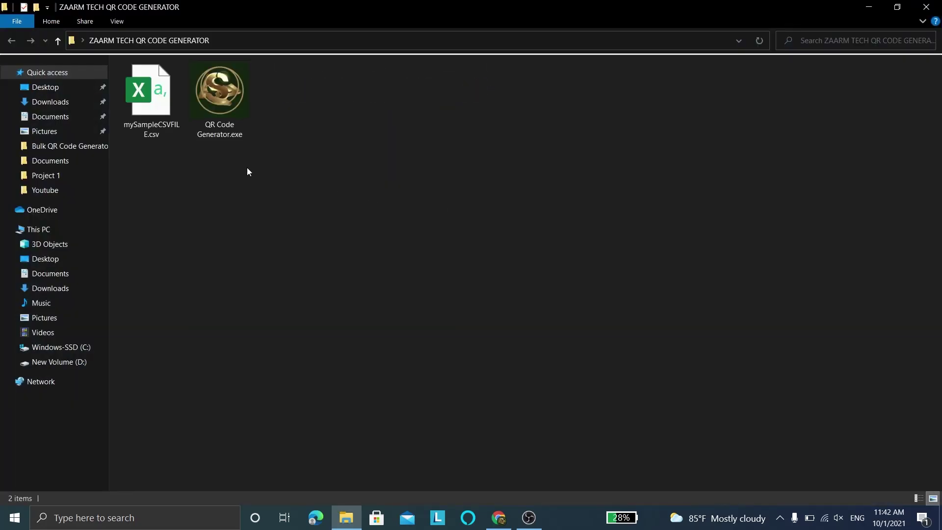
Step: Launch QR Code Generator.exe, running it anyway past the SmartScreen warning
{"action": "left_click", "coordinate": [231, 116]}
{"action": "left_click", "coordinate": [148, 127]}
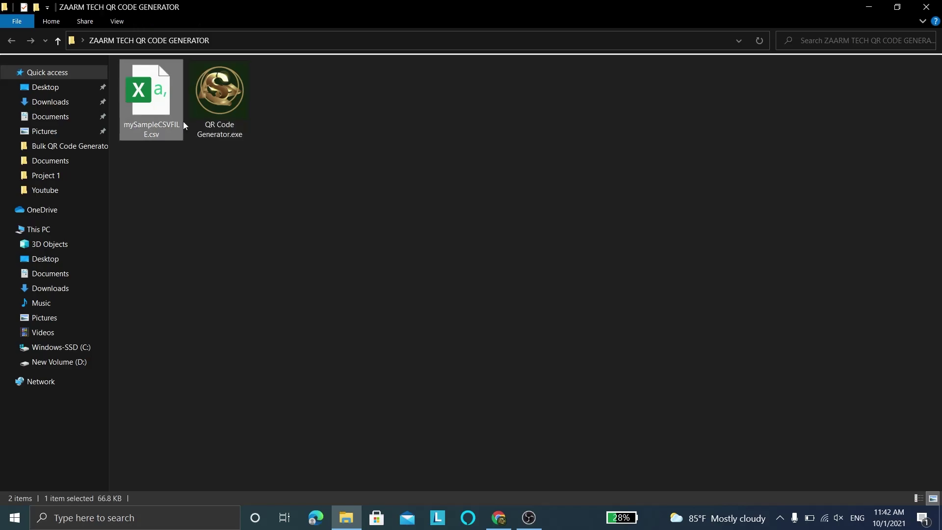
{"action": "left_click", "coordinate": [219, 98]}
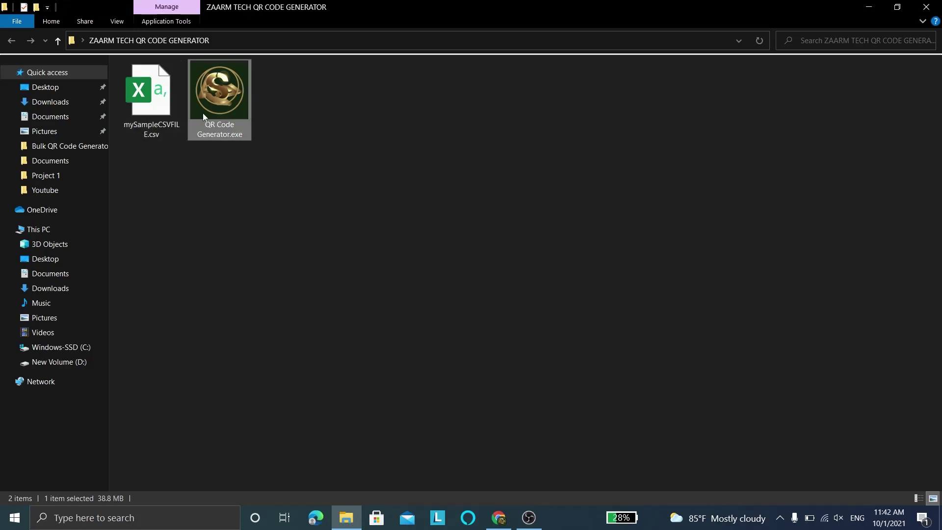
{"action": "double_click", "coordinate": [219, 106]}
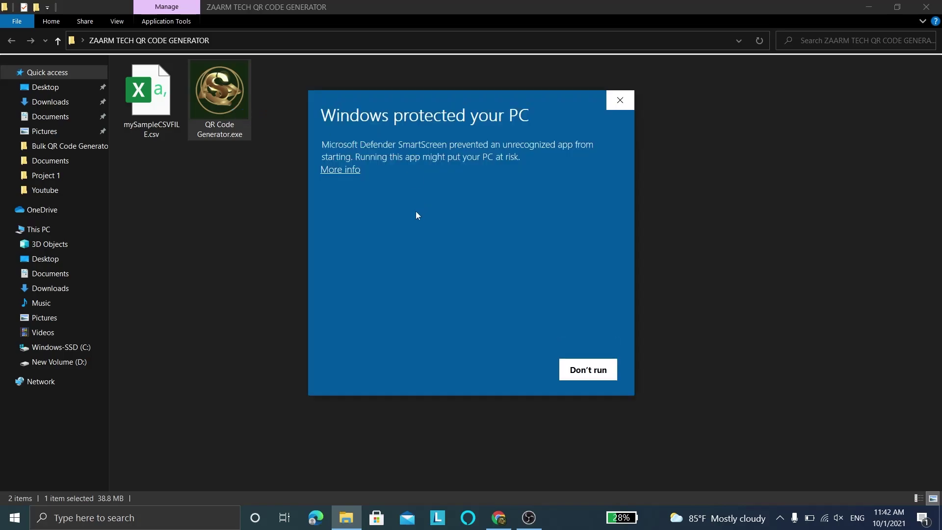
{"action": "left_click", "coordinate": [346, 169]}
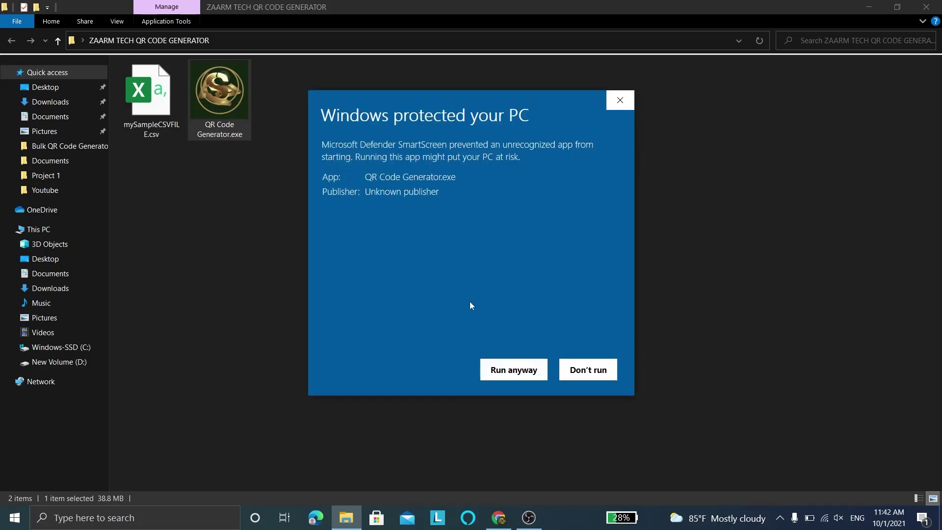
{"action": "left_click", "coordinate": [508, 369]}
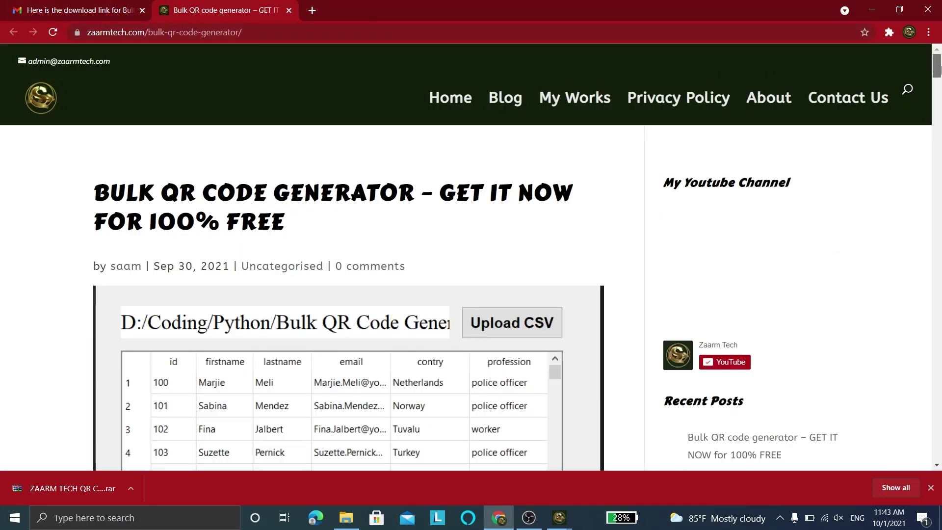
Step: Scroll to the 'How to generate bulk QR code' heading, then minimise Chrome and bring up the generator's console
{"action": "left_click_drag", "start_coordinate": [936, 74], "coordinate": [939, 168]}
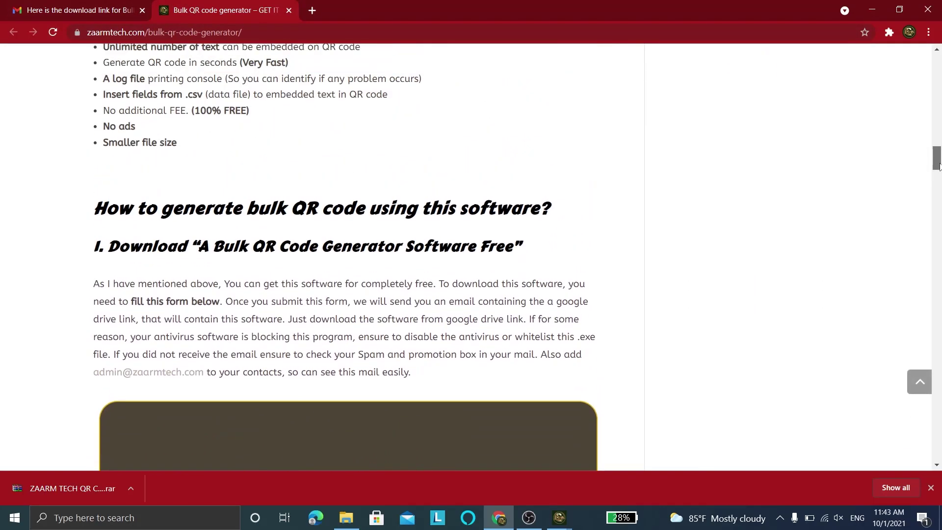
{"action": "left_click_drag", "start_coordinate": [558, 210], "coordinate": [77, 205]}
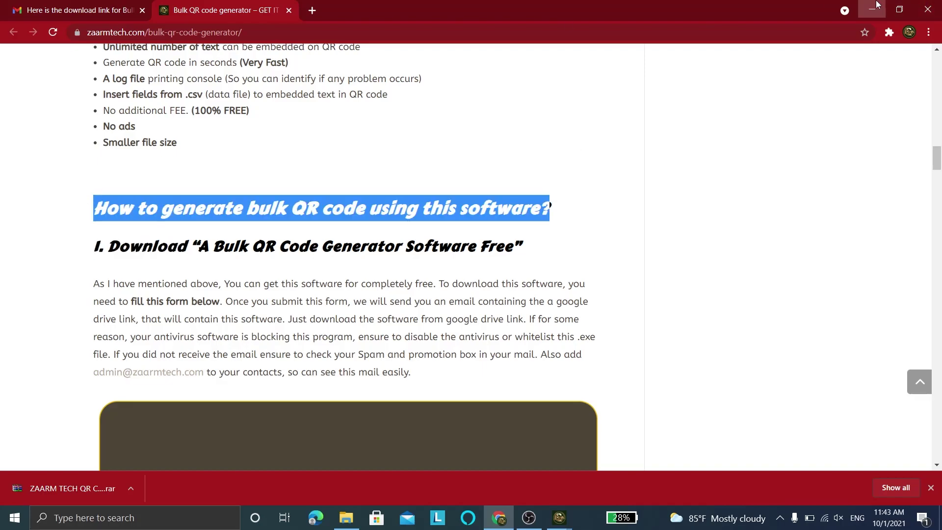
{"action": "left_click", "coordinate": [872, 9]}
{"action": "left_click", "coordinate": [230, 155]}
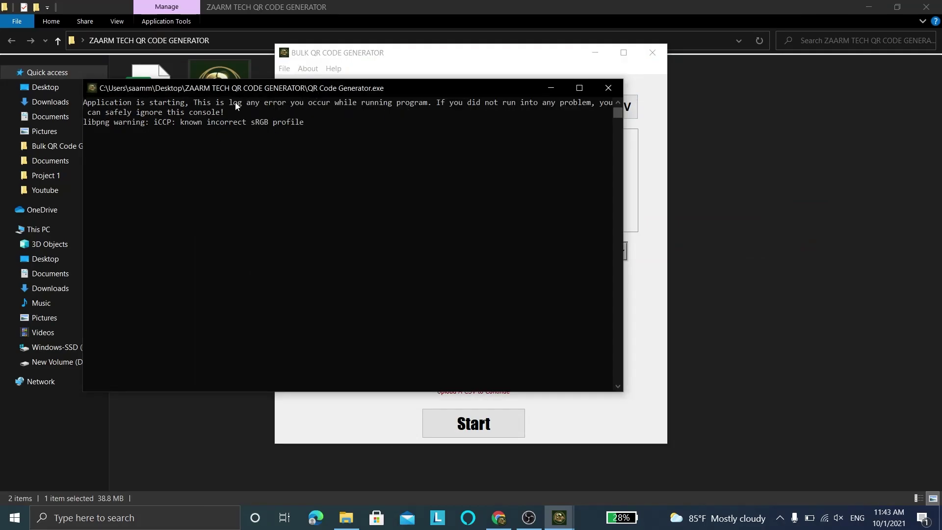
Step: Look over the console's startup log, then bring the QR generator window to the front
{"action": "left_click_drag", "start_coordinate": [234, 109], "coordinate": [81, 103]}
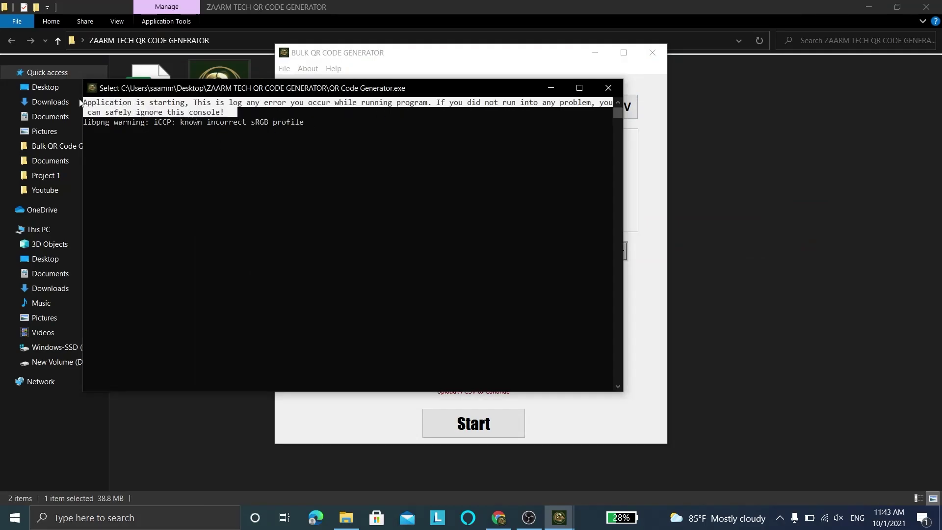
{"action": "left_click", "coordinate": [337, 153]}
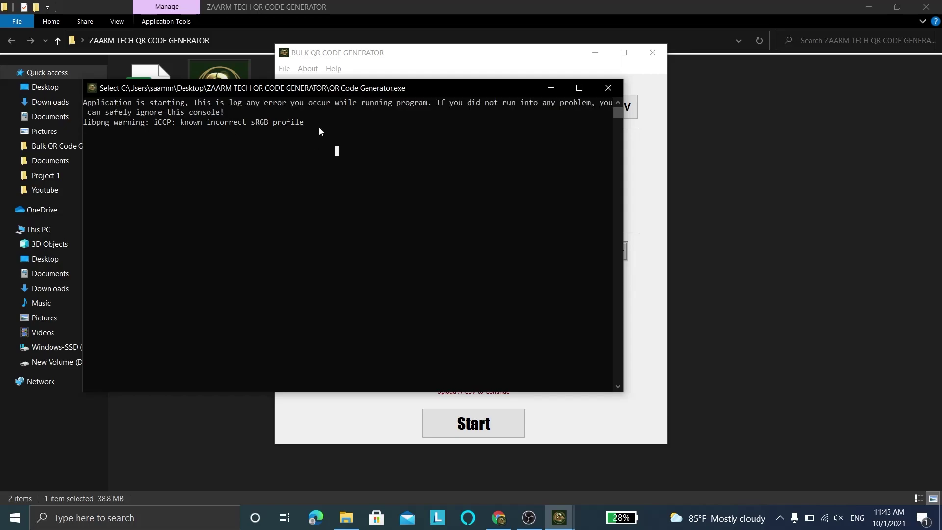
{"action": "left_click", "coordinate": [435, 59]}
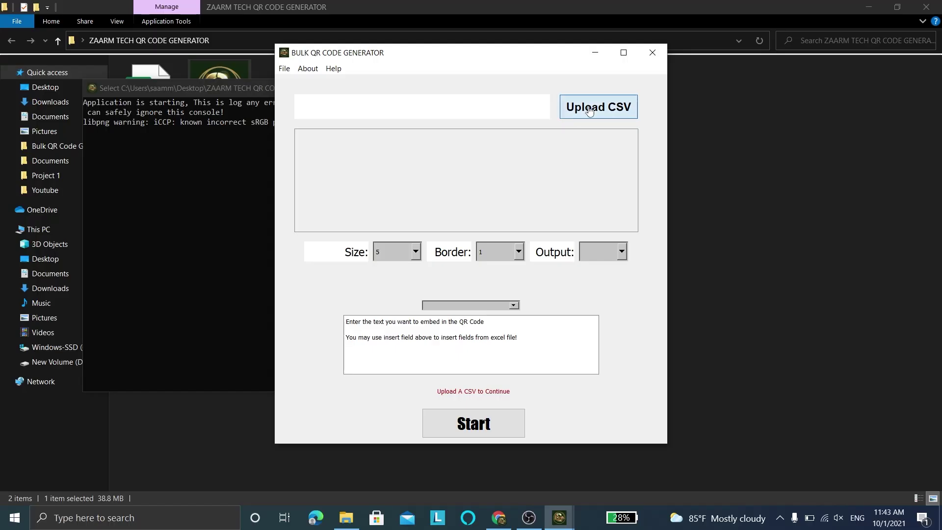
Step: Choose mySampleCSVFILE.csv in the file picker, open it, and scroll the loaded table
{"action": "left_click", "coordinate": [589, 106]}
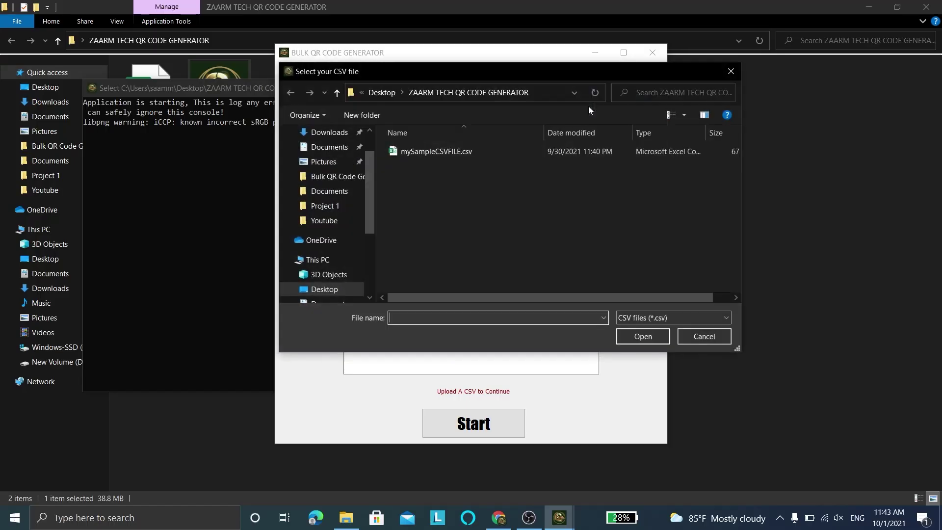
{"action": "left_click", "coordinate": [442, 150]}
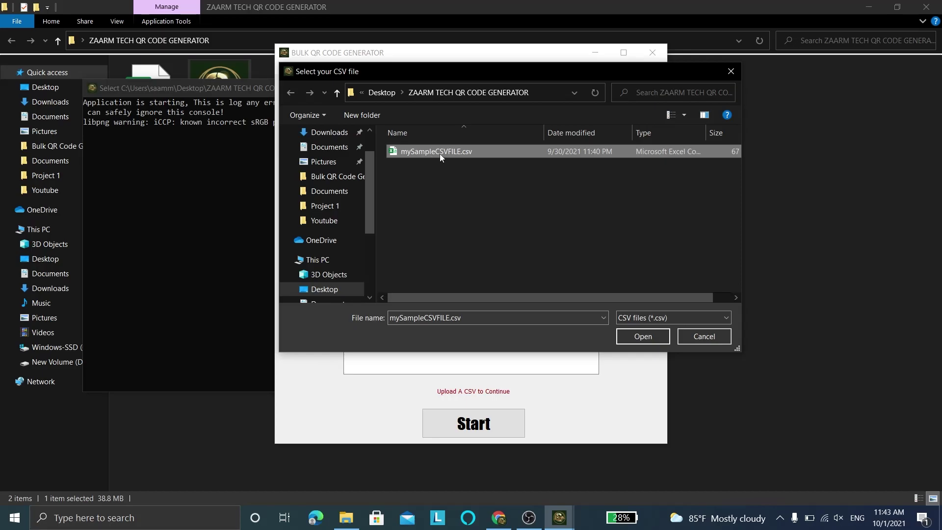
{"action": "left_click", "coordinate": [638, 341]}
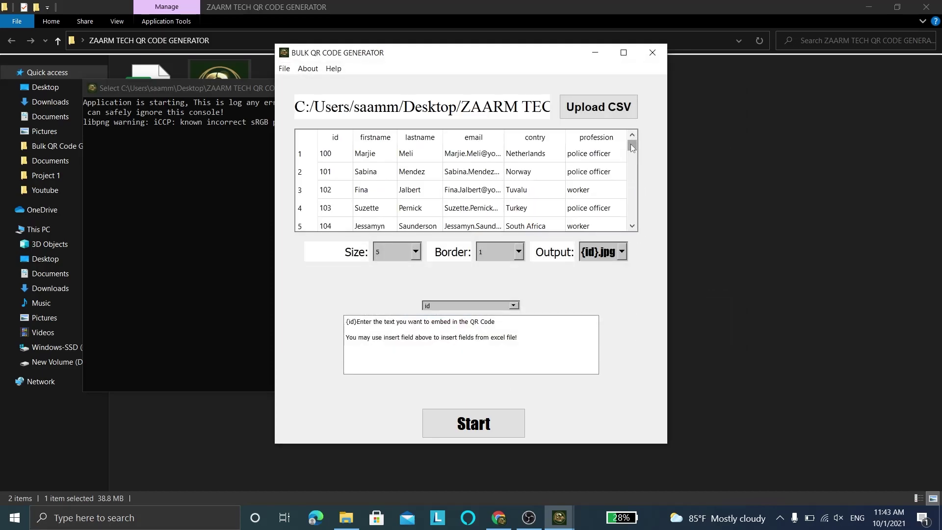
{"action": "left_click_drag", "start_coordinate": [631, 143], "coordinate": [629, 137]}
Step: Minimize the console log window and set the QR code size to 15
{"action": "left_click", "coordinate": [233, 88]}
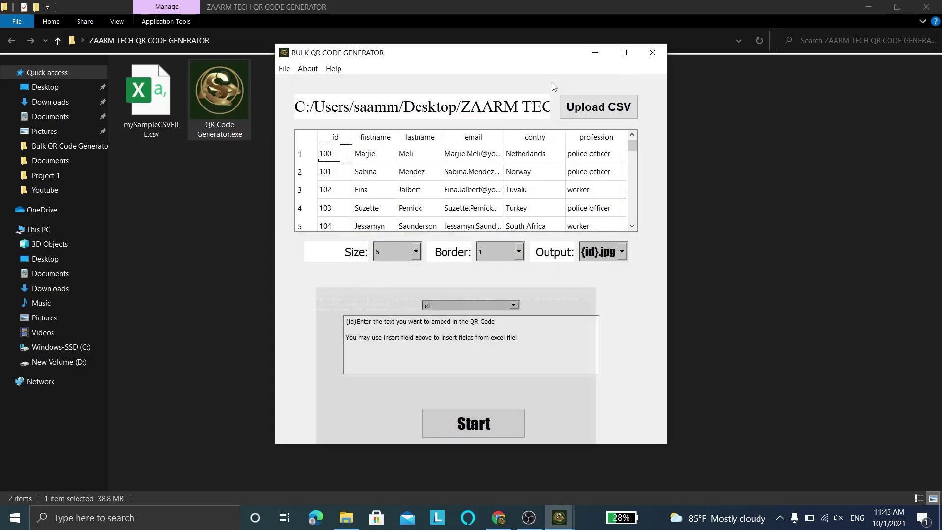
{"action": "left_click", "coordinate": [551, 88]}
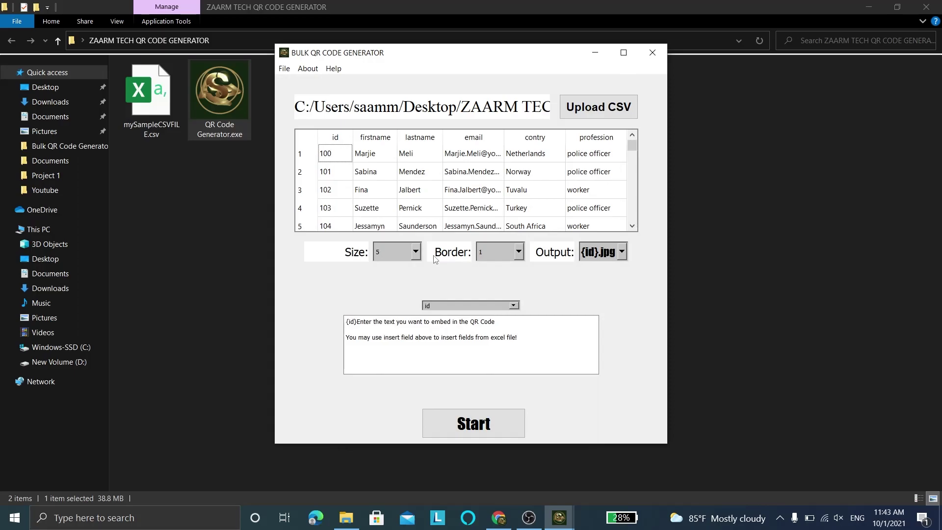
{"action": "left_click", "coordinate": [416, 252]}
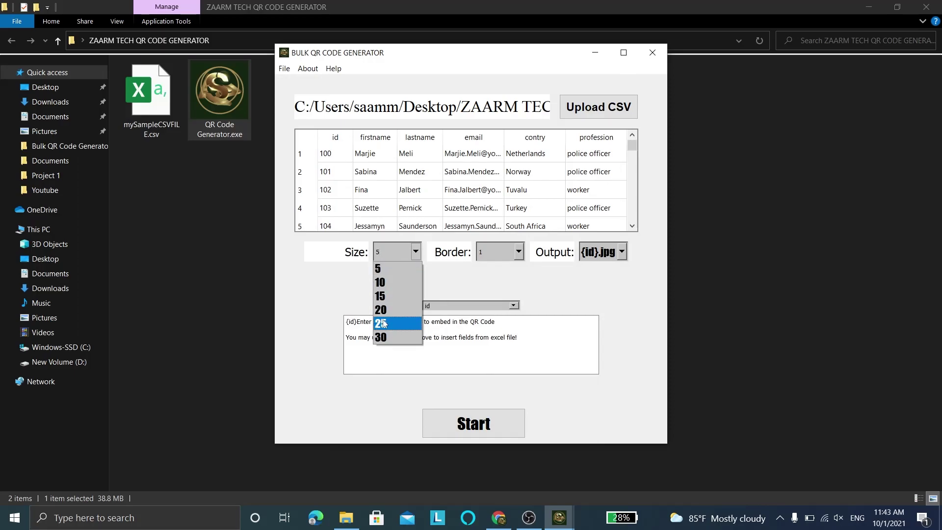
{"action": "left_click", "coordinate": [384, 322]}
{"action": "left_click", "coordinate": [416, 252]}
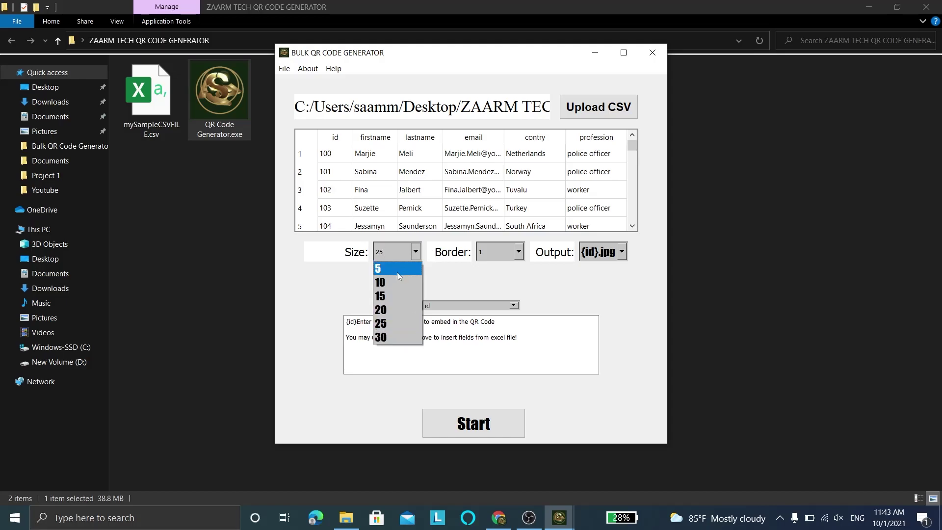
{"action": "left_click", "coordinate": [387, 296]}
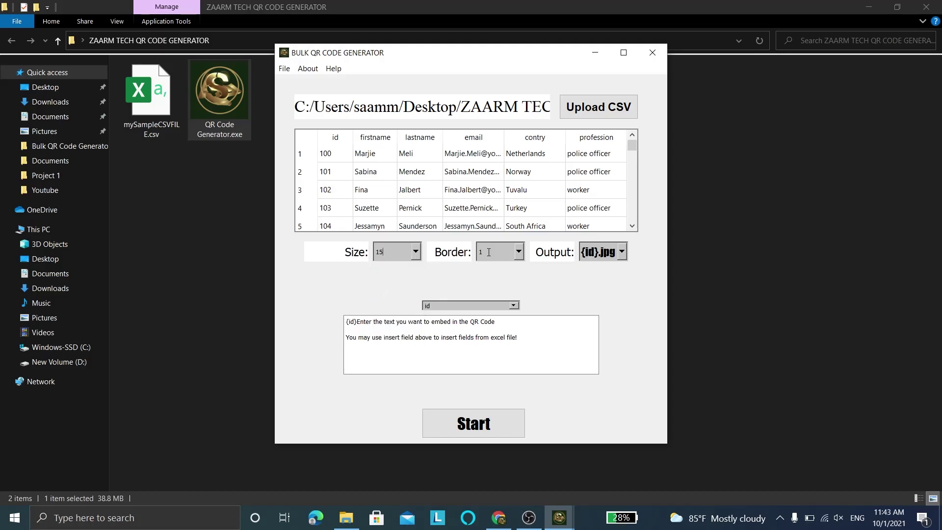
Step: Keep the border width at 1 and name output files {firstname}.jpg
{"action": "left_click", "coordinate": [519, 253]}
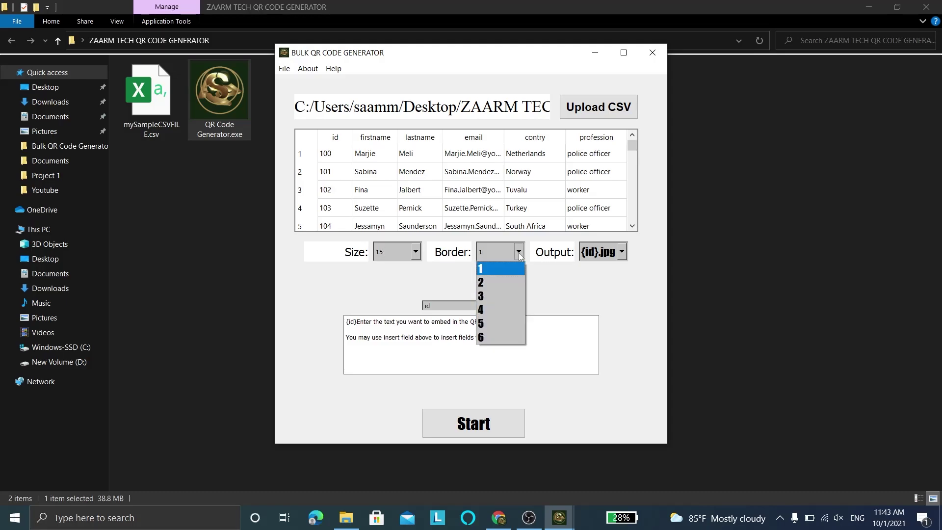
{"action": "left_click", "coordinate": [519, 254]}
{"action": "left_click", "coordinate": [622, 252]}
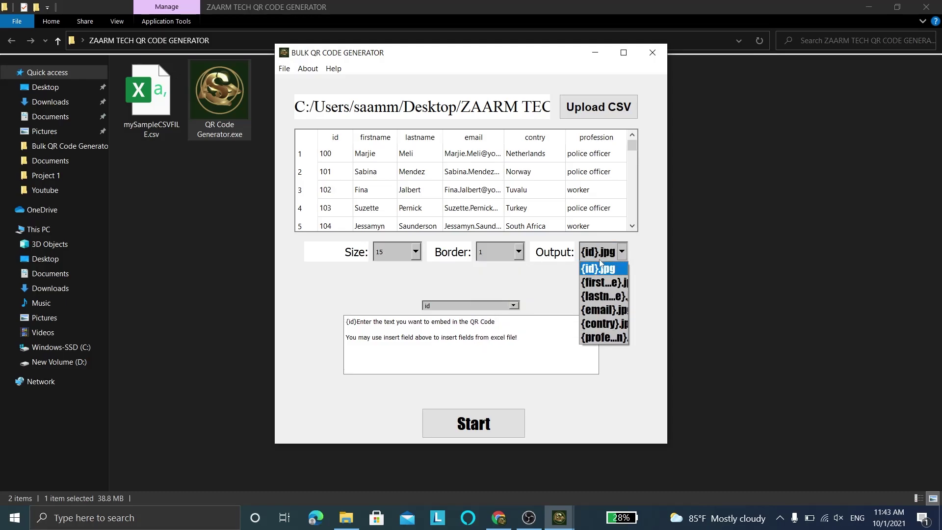
{"action": "left_click", "coordinate": [593, 284]}
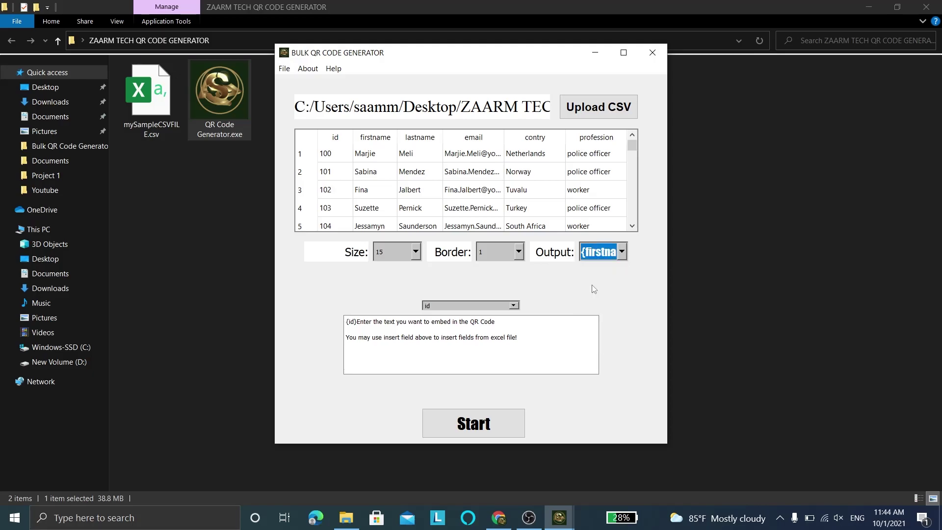
Step: Select all the placeholder text in the embedded text box
{"action": "left_click", "coordinate": [364, 140]}
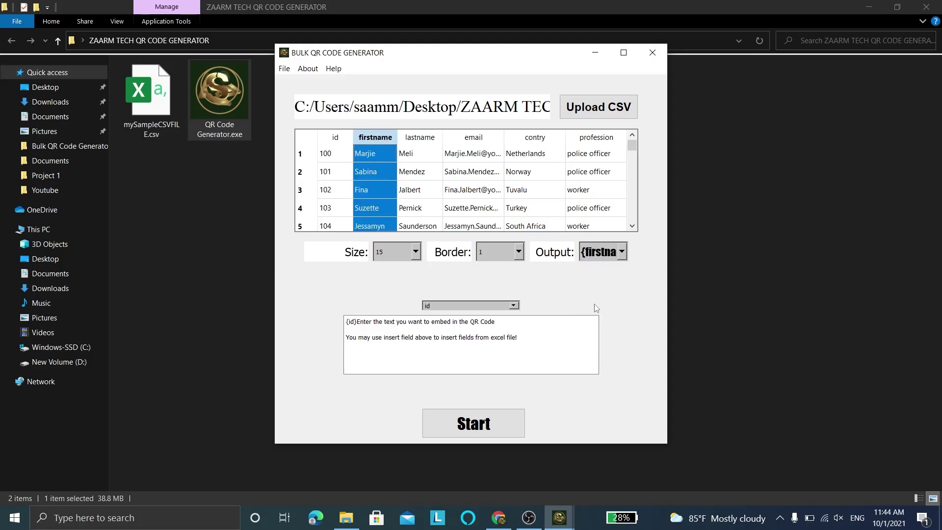
{"action": "left_click", "coordinate": [522, 352]}
{"action": "key", "text": "ctrl+a"}
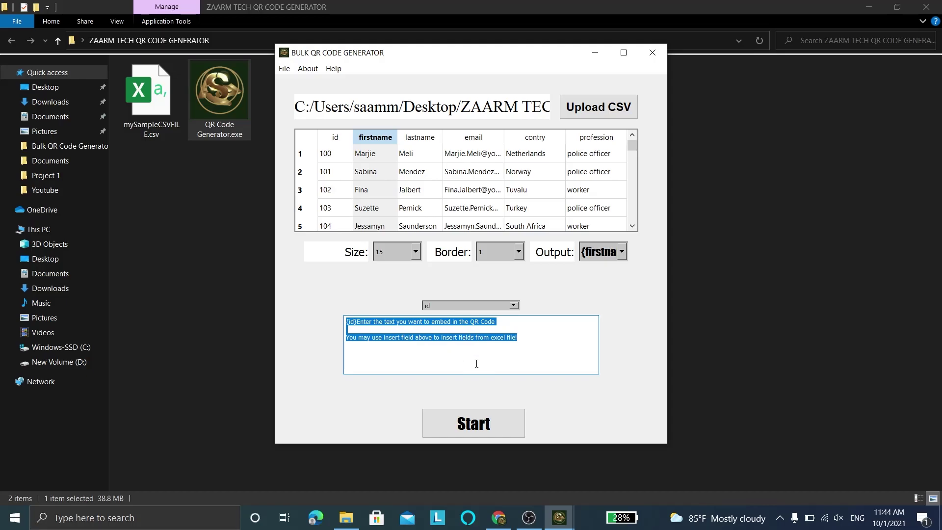
Step: Clear the placeholder text and begin the message with 'Hello'
{"action": "key", "text": "BackSpace"}
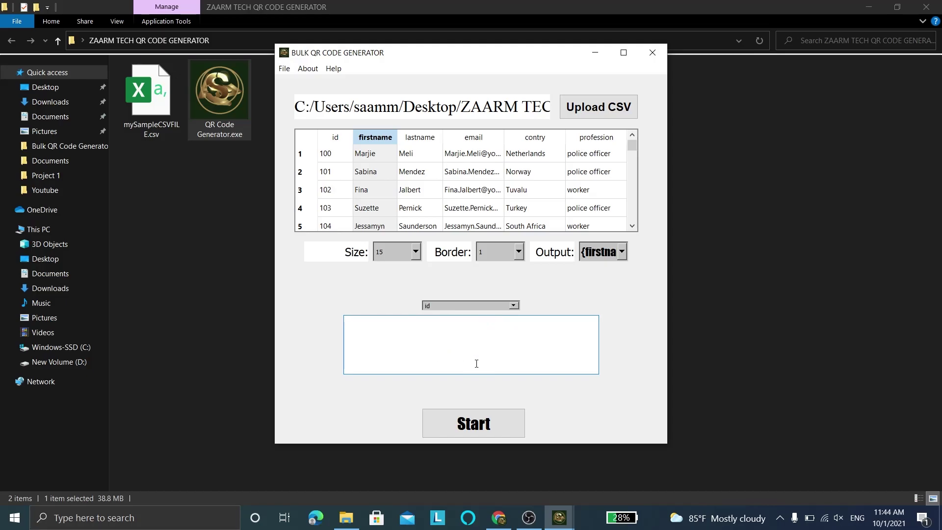
{"action": "type", "text": "mailto:"}
{"action": "left_click", "coordinate": [513, 305]}
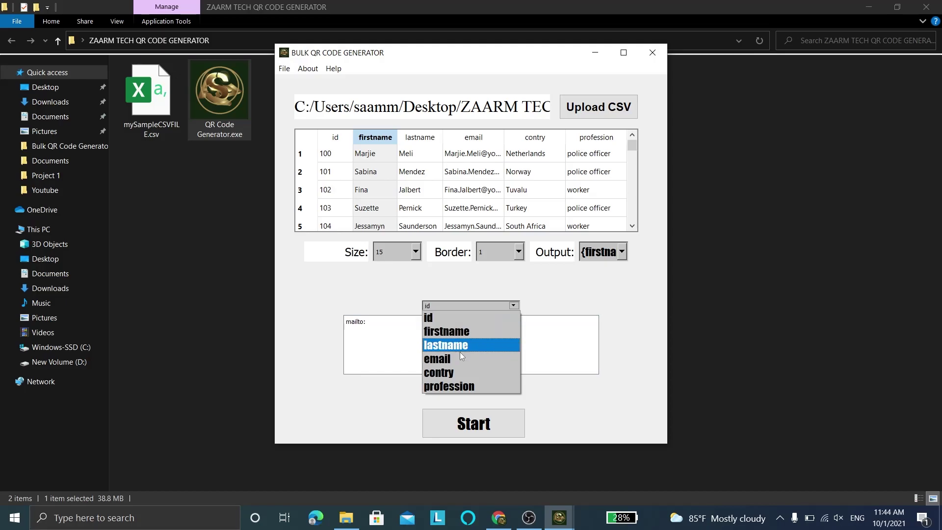
{"action": "left_click", "coordinate": [443, 362]}
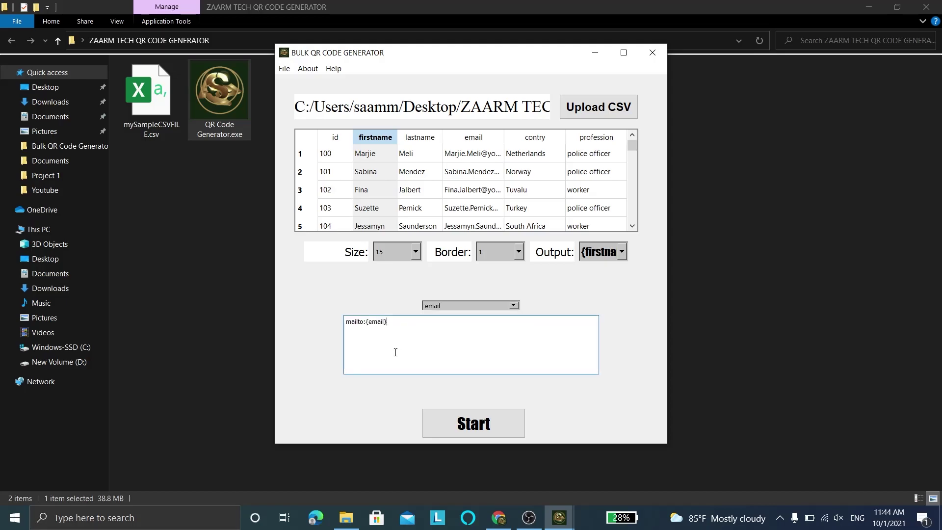
{"action": "triple_click", "coordinate": [344, 328]}
{"action": "type", "text": "Hello This is testing Zaa"}
{"action": "key", "text": "BackSpace"}
{"action": "key", "text": "BackSpace"}
{"action": "key", "text": "BackSpace"}
{"action": "key", "text": "BackSpace"}
{"action": "key", "text": "BackSpace"}
{"action": "key", "text": "BackSpace"}
{"action": "key", "text": "BackSpace"}
{"action": "key", "text": "BackSpace"}
{"action": "key", "text": "BackSpace"}
{"action": "key", "text": "BackSpace"}
{"action": "key", "text": "BackSpace"}
{"action": "key", "text": "BackSpace"}
{"action": "key", "text": "BackSpace"}
{"action": "key", "text": "BackSpace"}
{"action": "key", "text": "BackSpace"}
{"action": "key", "text": "BackSpace"}
{"action": "key", "text": "BackSpace"}
{"action": "key", "text": "BackSpace"}
Step: Greet {firstname}, then add the line 'I am testing this QR code generator at Zaarm Tech'
{"action": "left_click", "coordinate": [513, 305]}
{"action": "left_click", "coordinate": [429, 325]}
{"action": "type", "text": ","}
{"action": "key", "text": "Return"}
{"action": "key", "text": "Return"}
{"action": "type", "text": "I am testing this QR code generator at Zaarm Tech"}
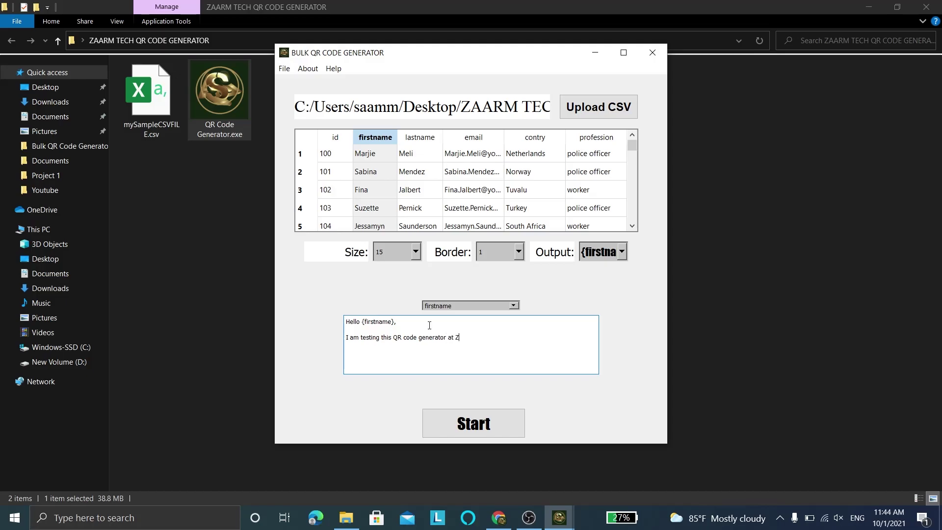
Step: Add 'from {contry}' and sign off with 'Regards' and 'Zaarm Tech' on separate lines
{"action": "left_click", "coordinate": [513, 305]}
{"action": "left_click", "coordinate": [428, 318]}
{"action": "type", "text": "from"}
{"action": "left_click", "coordinate": [513, 305]}
{"action": "left_click", "coordinate": [442, 373]}
{"action": "key", "text": "Return"}
{"action": "key", "text": "Return"}
{"action": "type", "text": "Regards"}
{"action": "key", "text": "Return"}
{"action": "type", "text": "Zaarm Tech"}
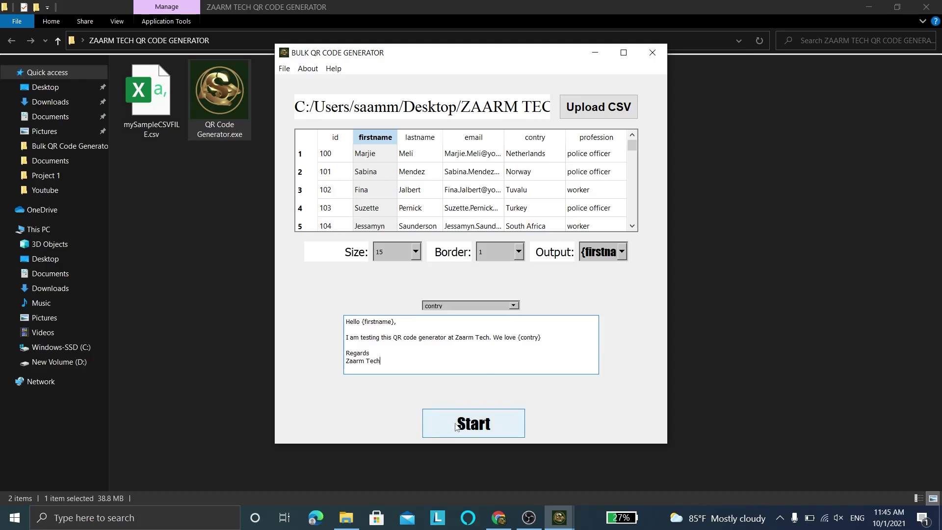
Step: Generate QR JPGs for every row, dismiss the Successful message, and close the generator
{"action": "left_click", "coordinate": [475, 425]}
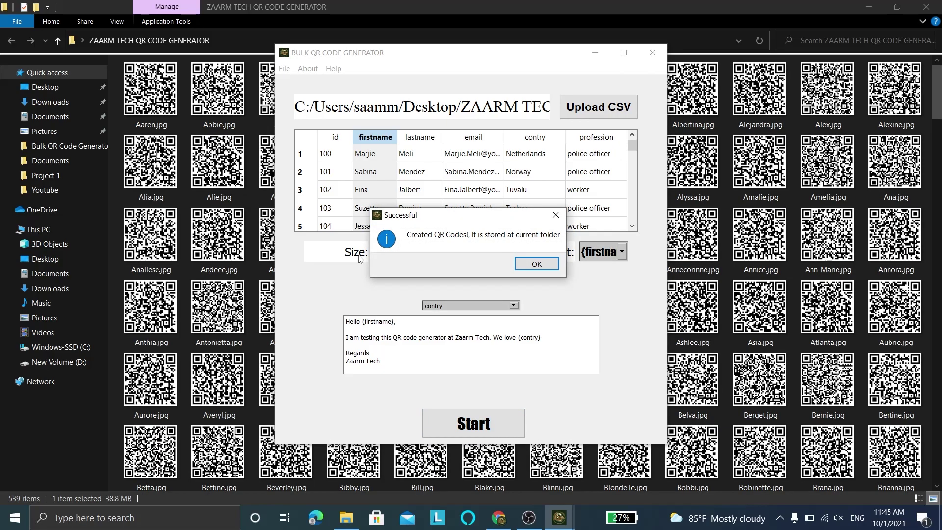
{"action": "left_click", "coordinate": [534, 262]}
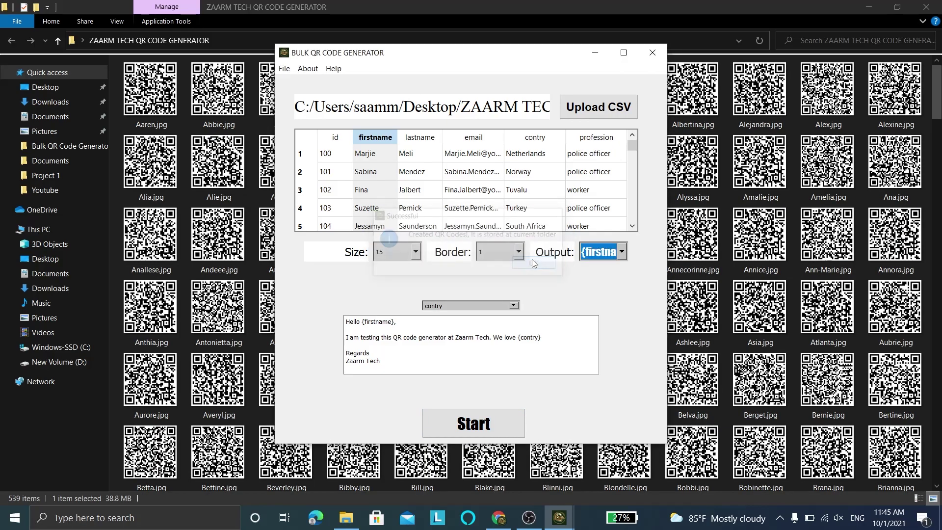
{"action": "left_click", "coordinate": [652, 53]}
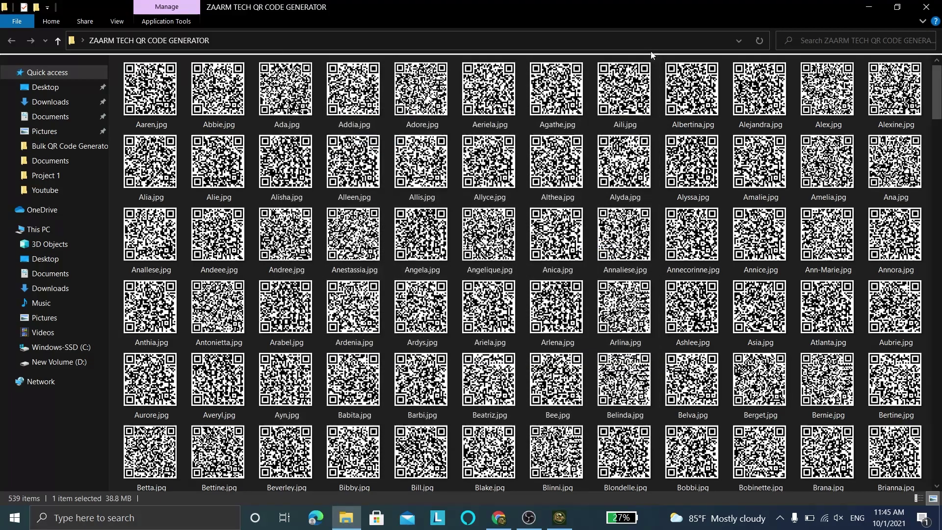
Step: Refresh the generated QR folder with F5 and open Allis.jpg in Photos
{"action": "left_click", "coordinate": [840, 94]}
{"action": "scroll", "coordinate": [840, 94], "scroll_direction": "down", "scroll_amount": 5}
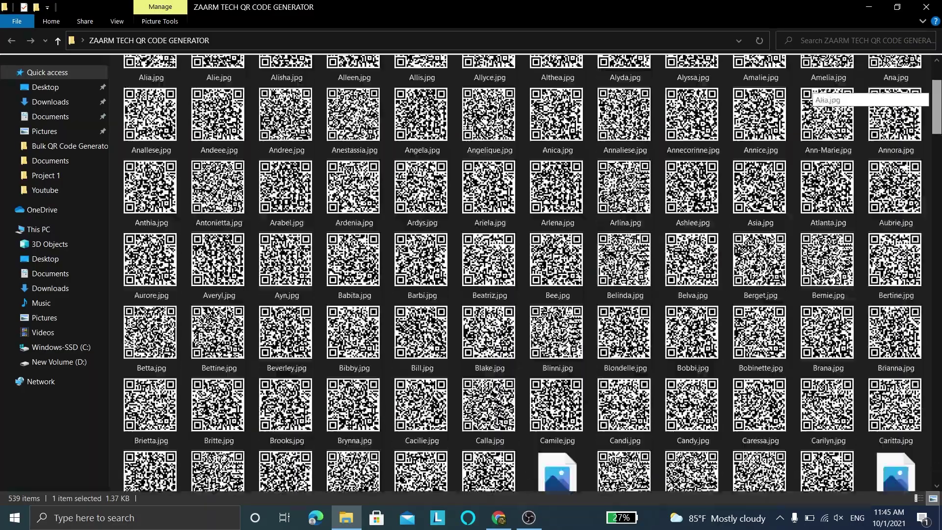
{"action": "key", "text": "F5"}
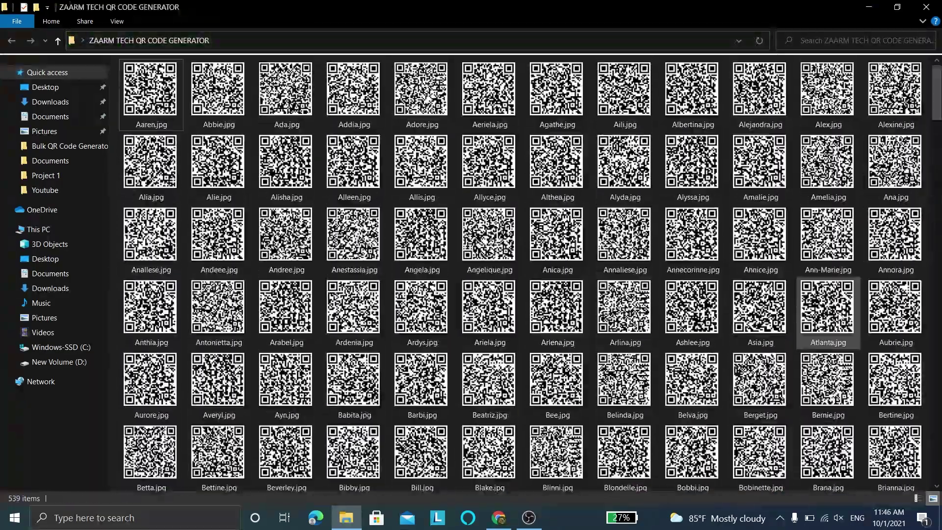
{"action": "double_click", "coordinate": [426, 174]}
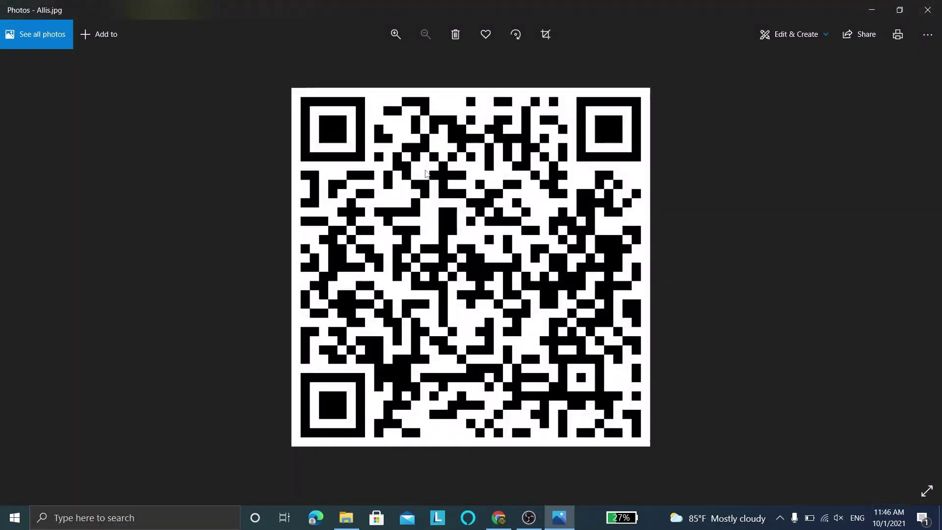